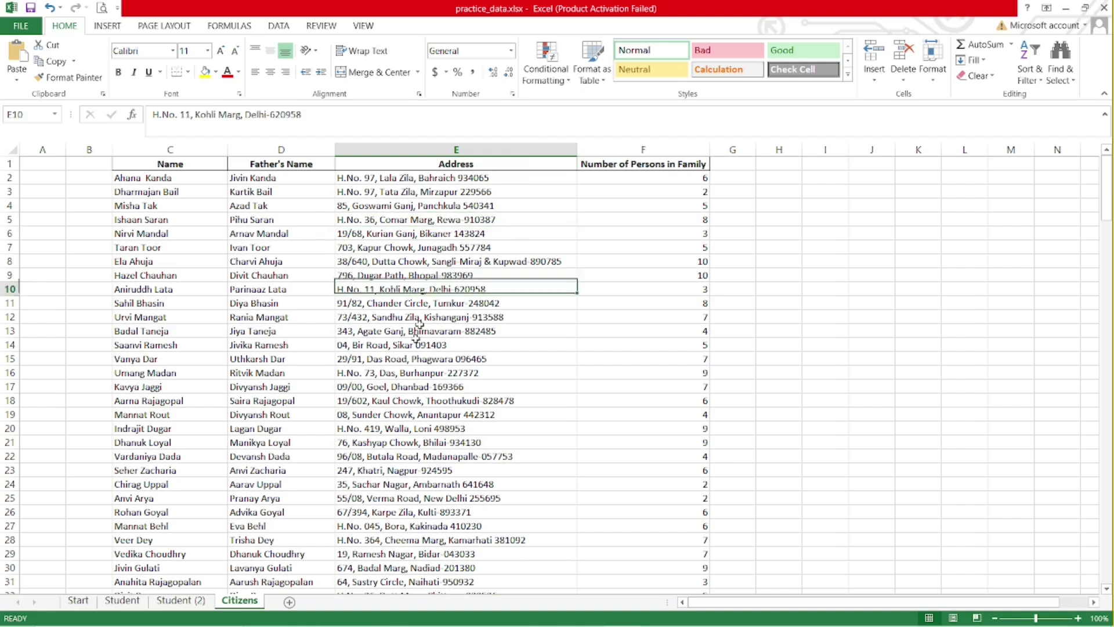
left_click(291, 390)
left_click(718, 332)
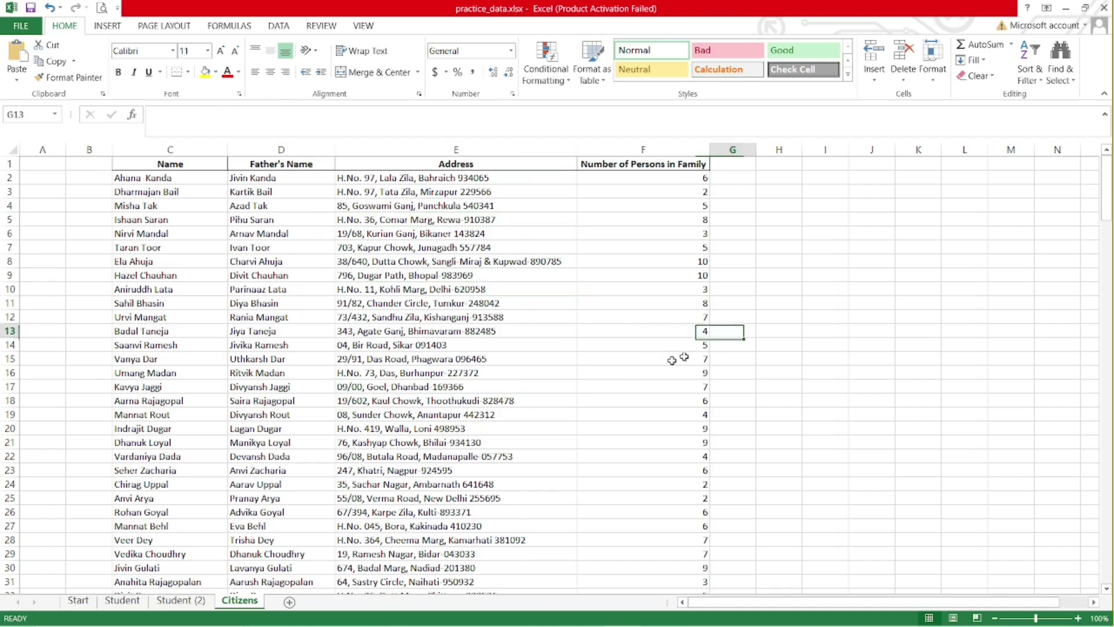
left_click(634, 333)
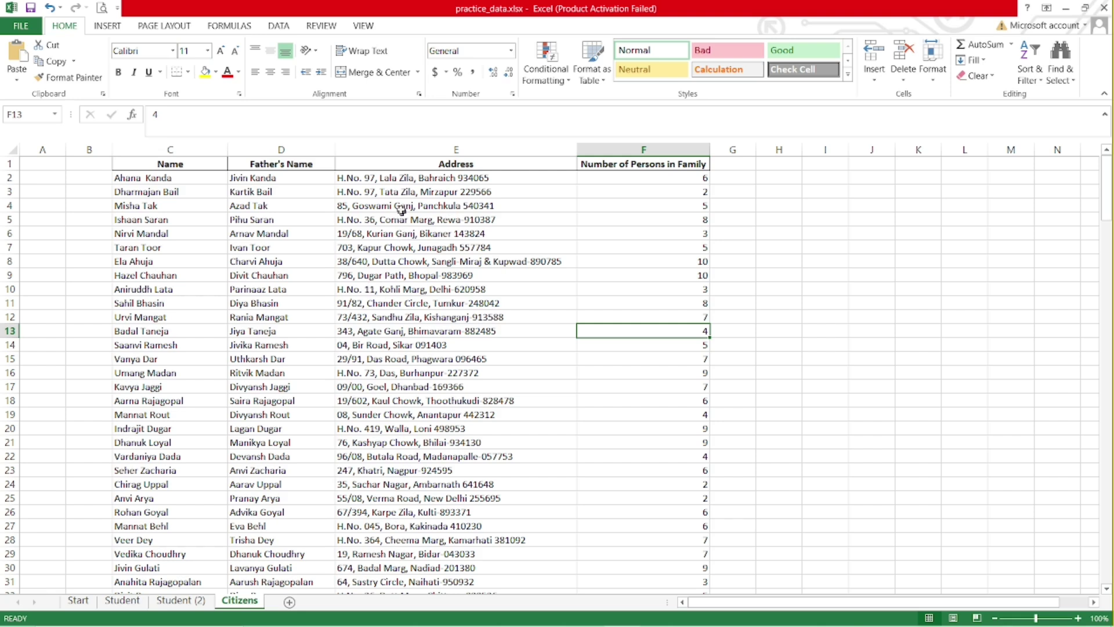
left_click_drag(401, 178, 410, 413)
left_click(424, 262)
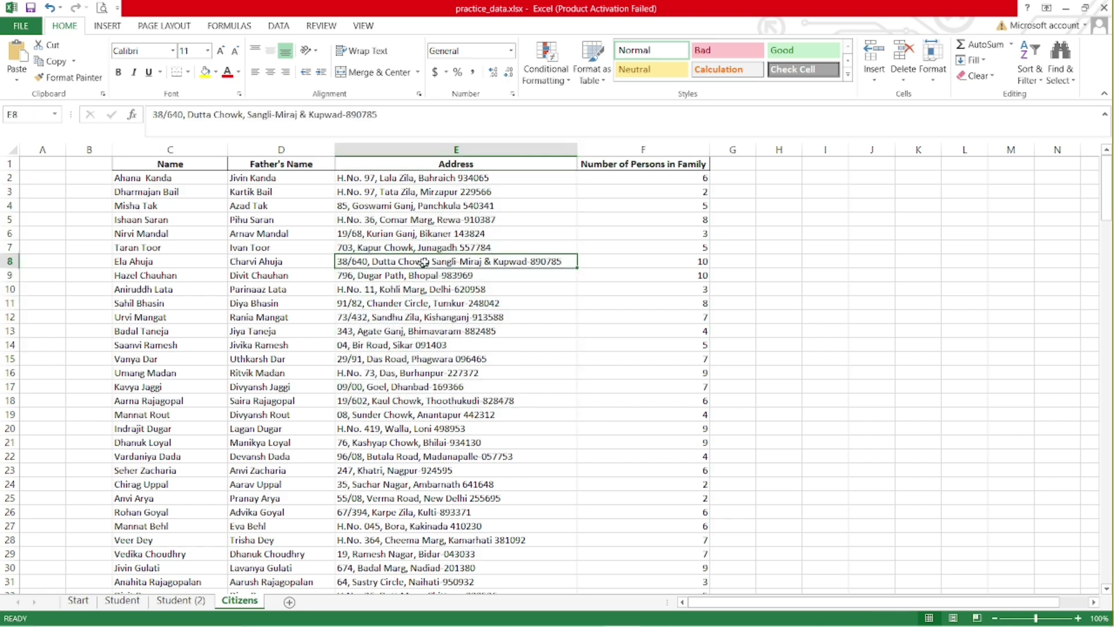
- Set the font of the address cells E5:E11 to Britannic Bold
left_click_drag(388, 221, 393, 305)
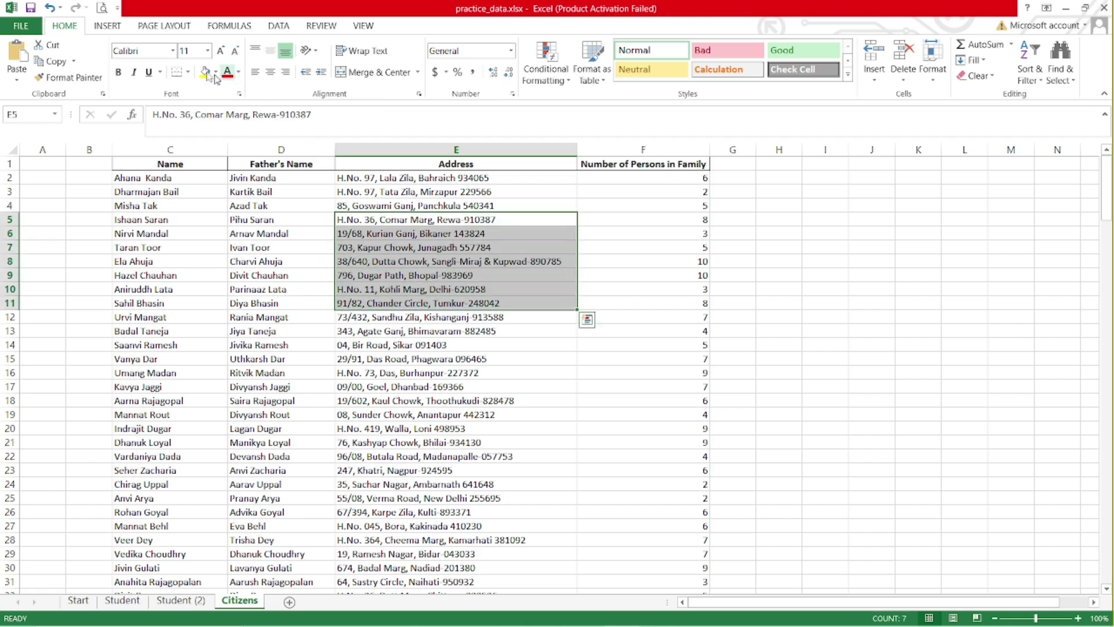
left_click(173, 52)
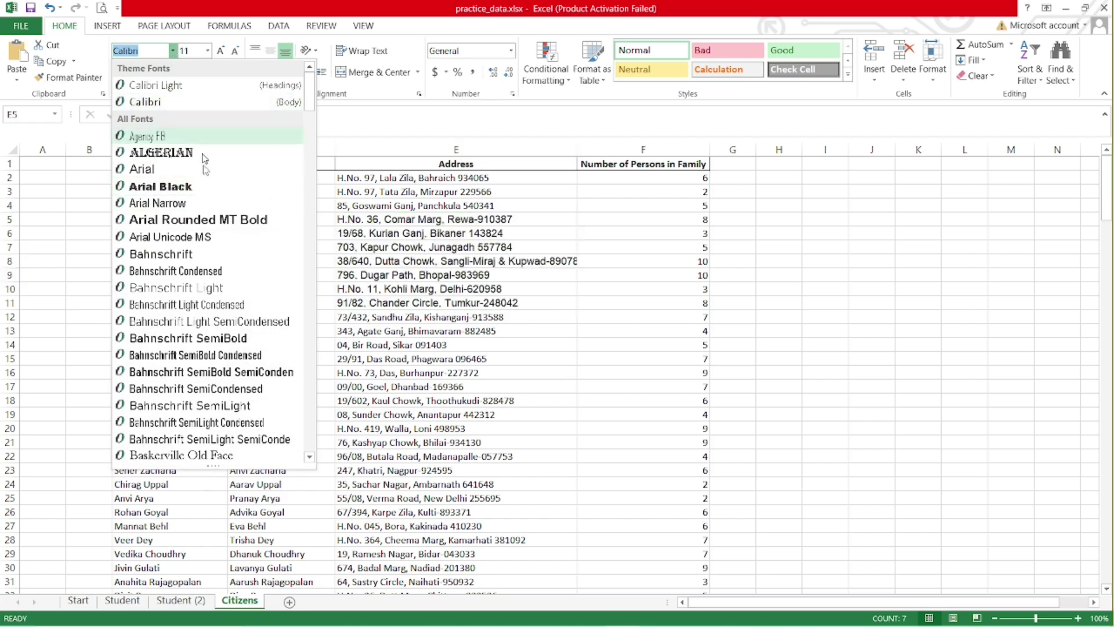
scroll(212, 302, "down", 5)
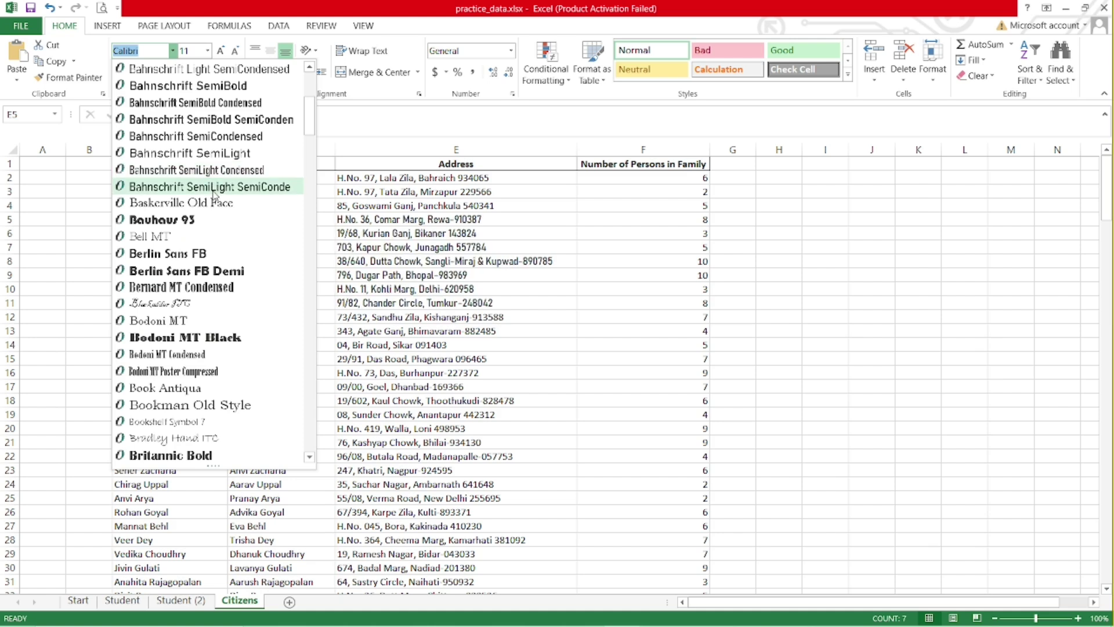
scroll(227, 328, "down", 5)
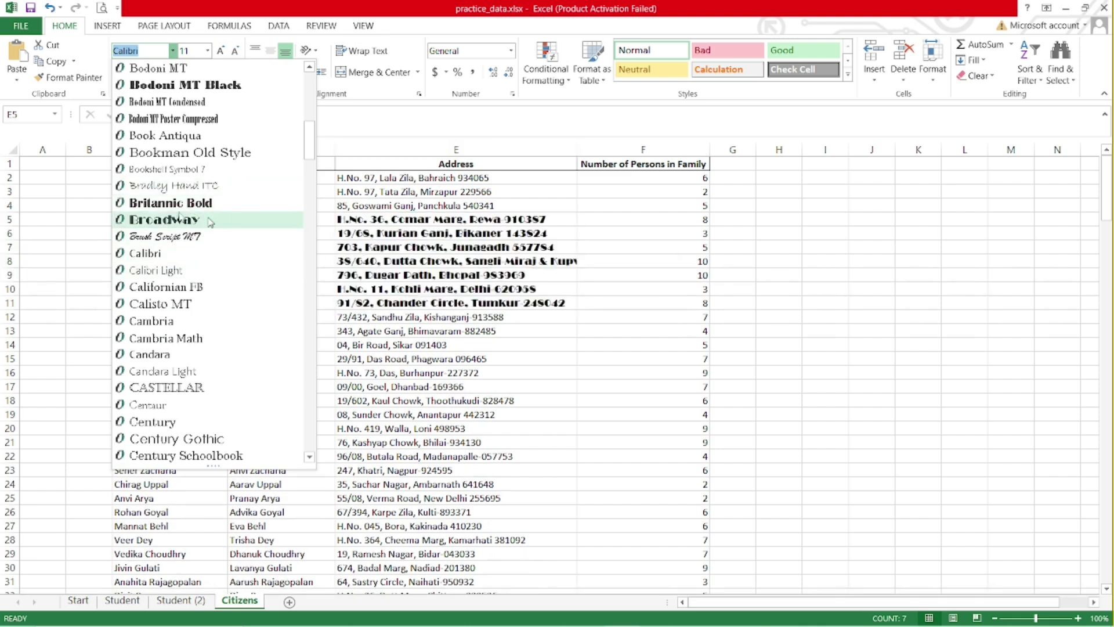
left_click(185, 206)
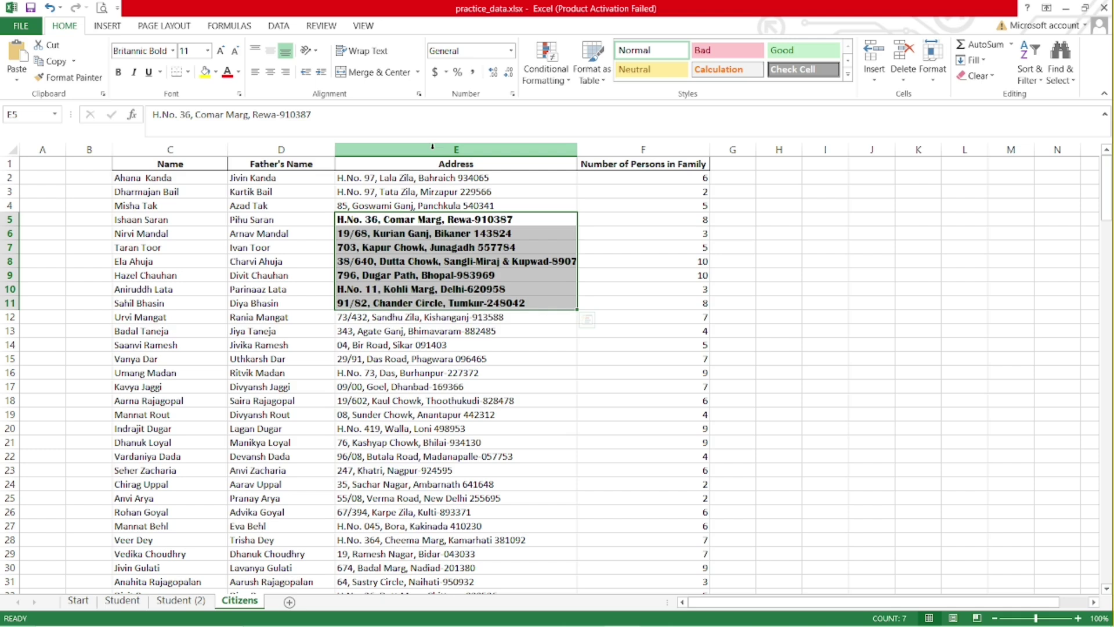
- Change the font of the entire Address column E to Bahnschrift SemiCondensed
left_click(432, 150)
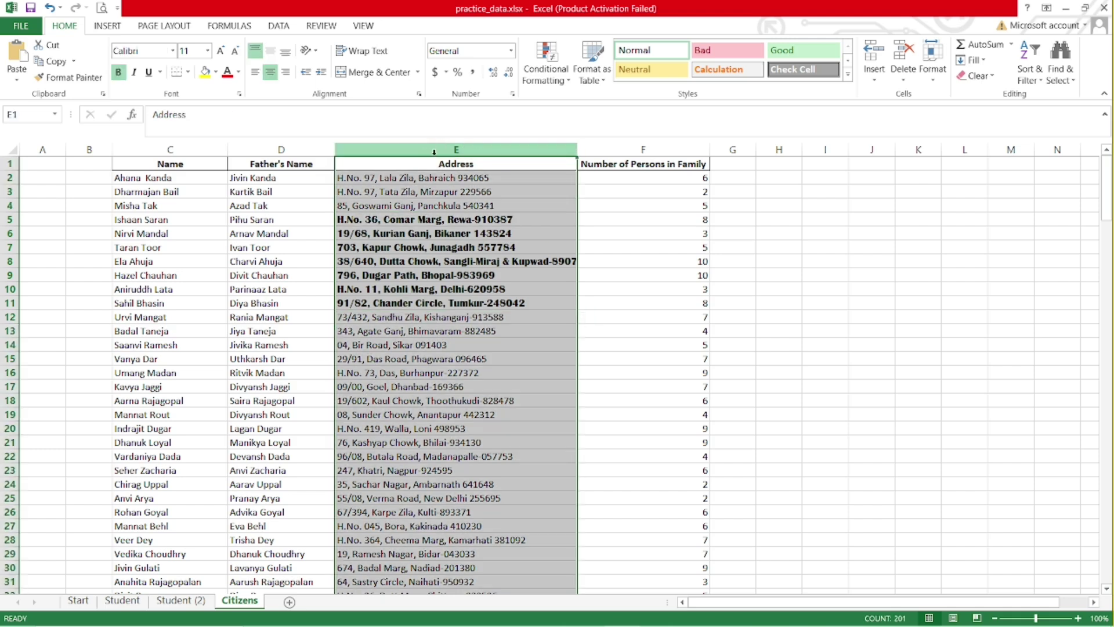
left_click(172, 51)
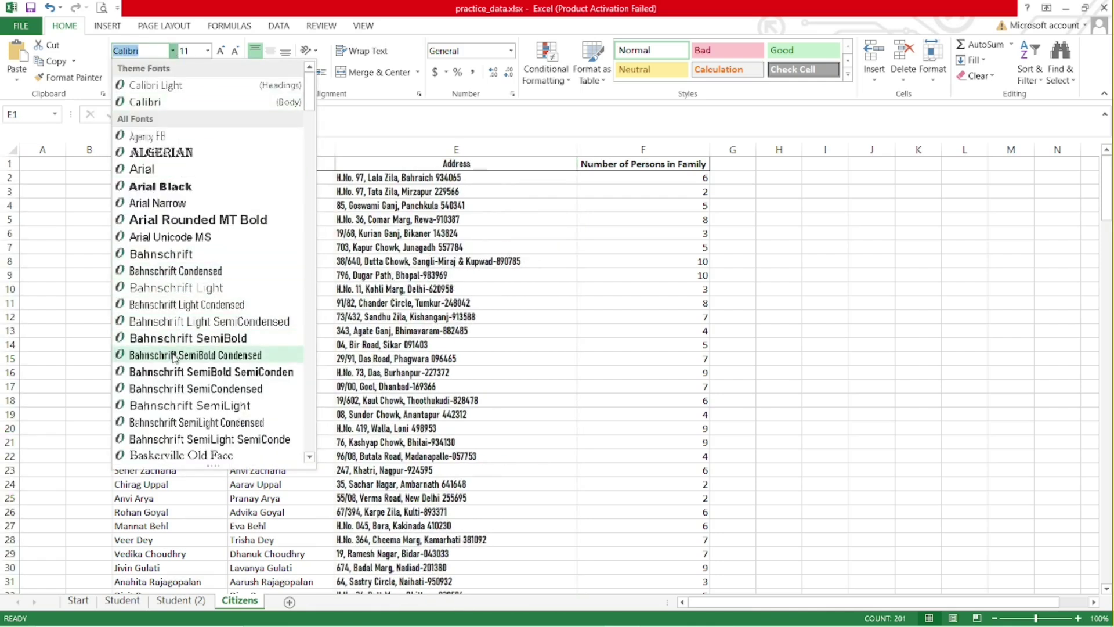
left_click(178, 390)
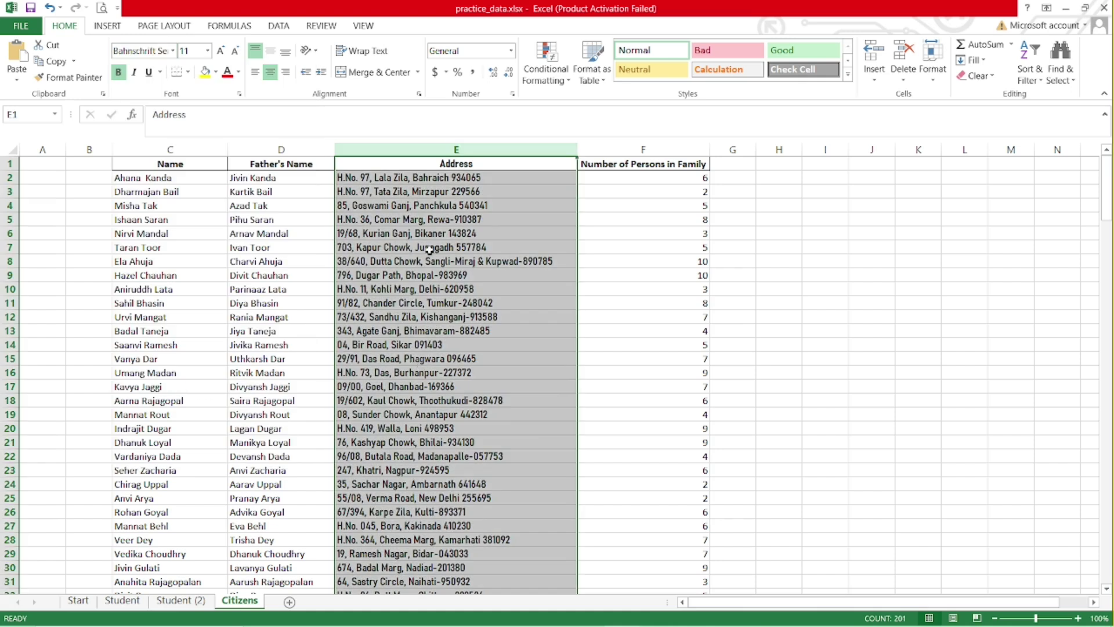
- Set the font size of the address cells E5:E17 to 16
left_click_drag(360, 221, 464, 388)
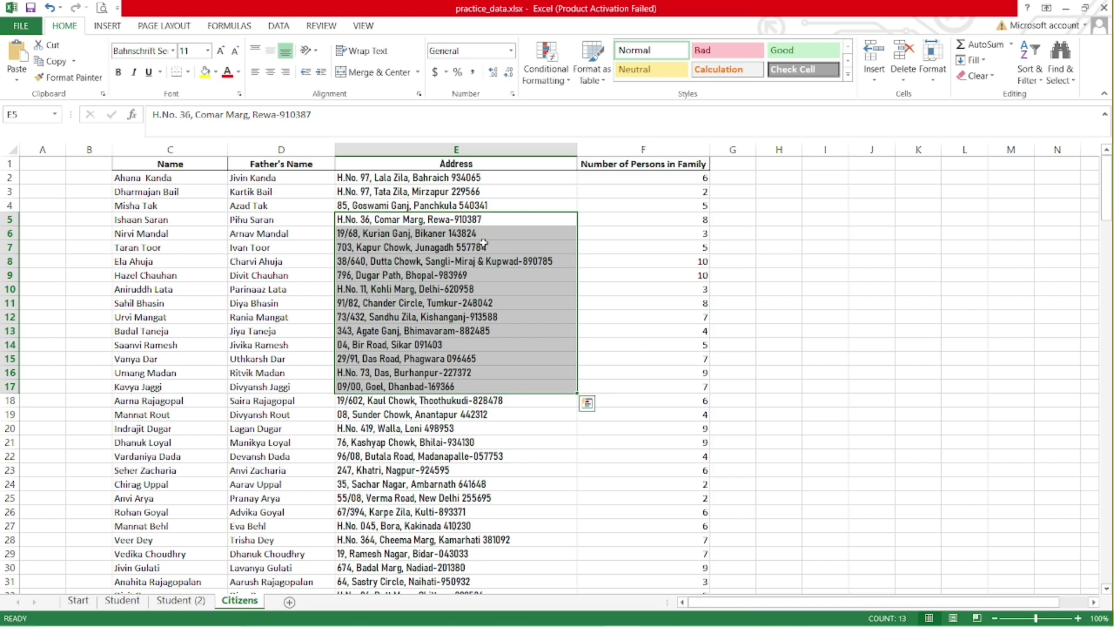
left_click(206, 51)
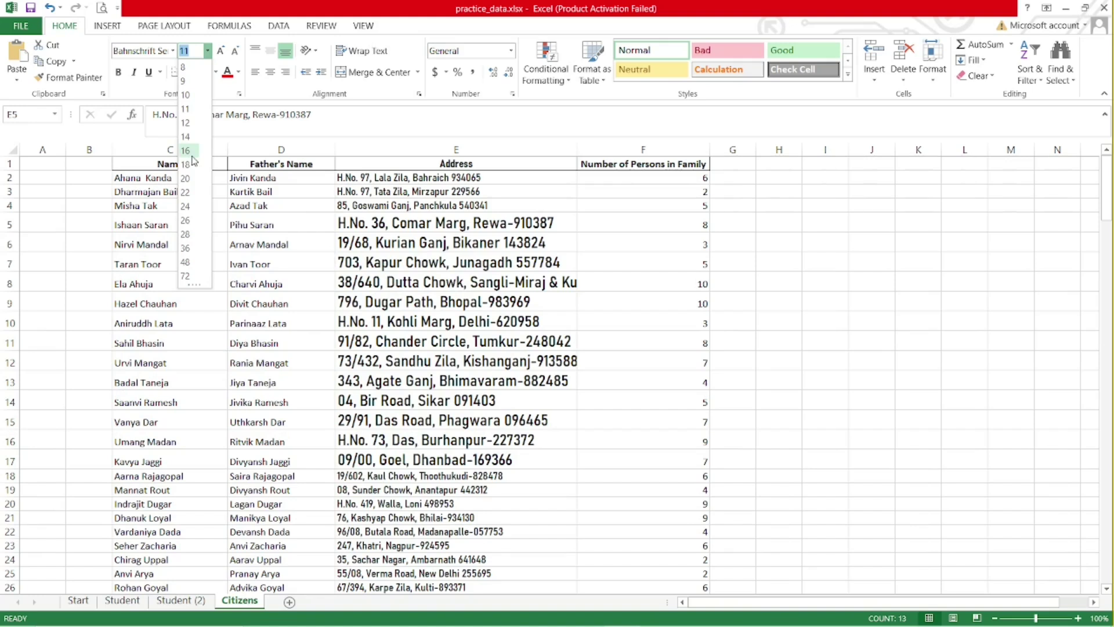
left_click(191, 152)
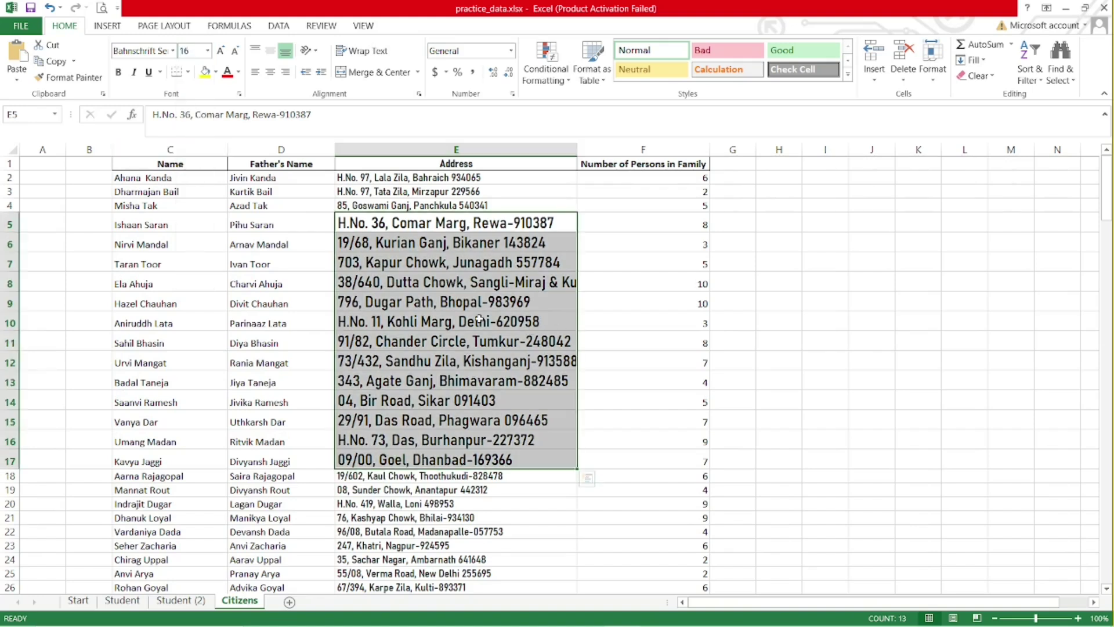
left_click(437, 192)
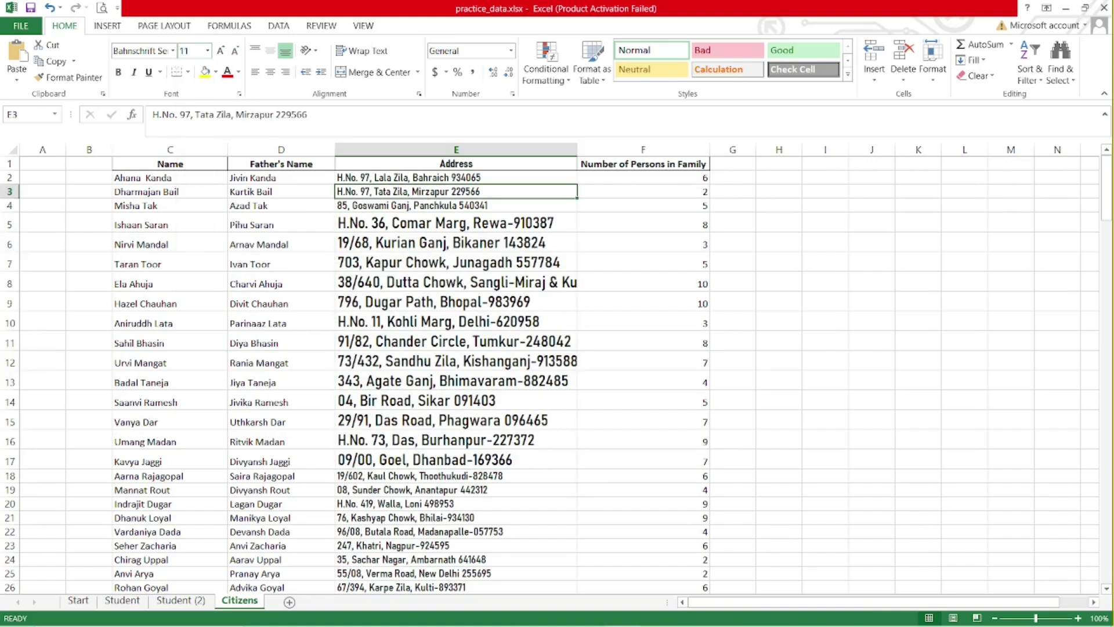
left_click(416, 227)
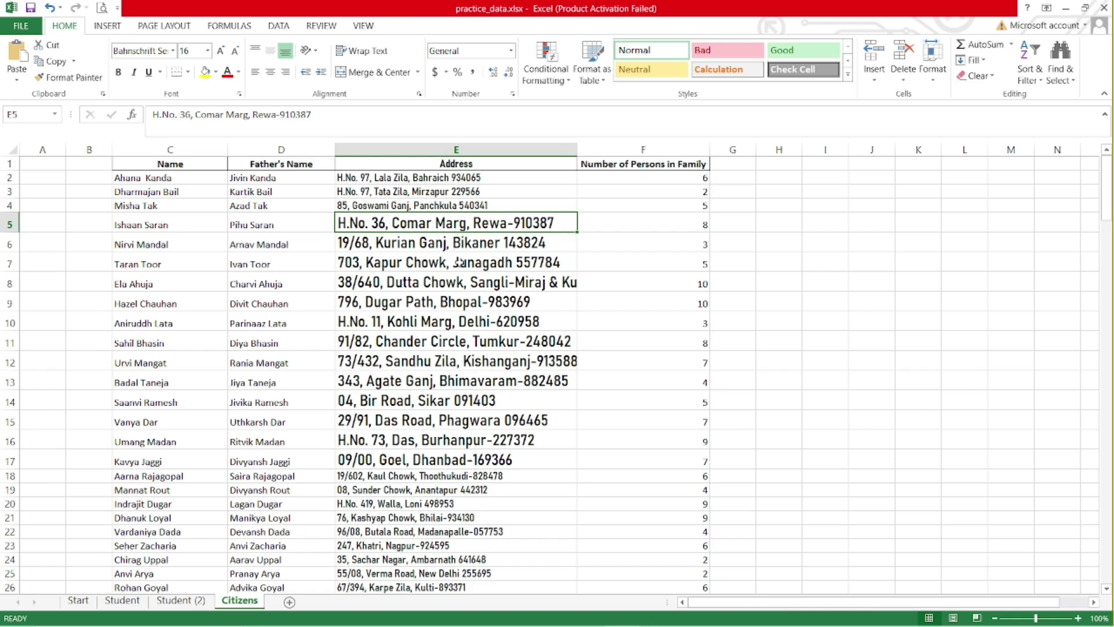
- Increase the font size of the address cells E5:E17 stepwise to 24
left_click_drag(434, 222, 433, 457)
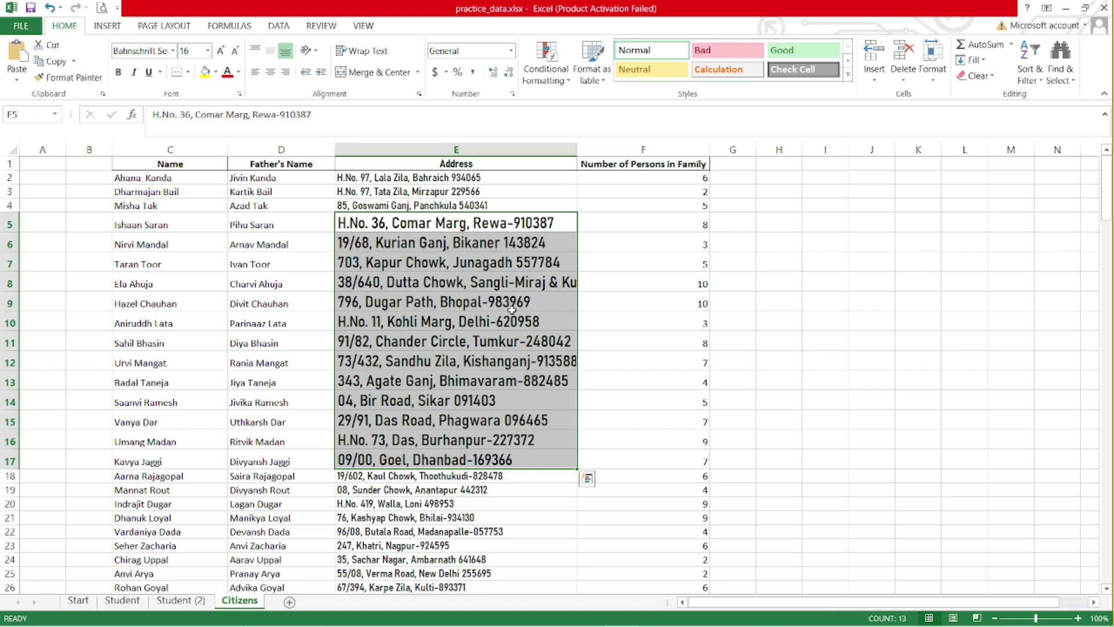
left_click(222, 52)
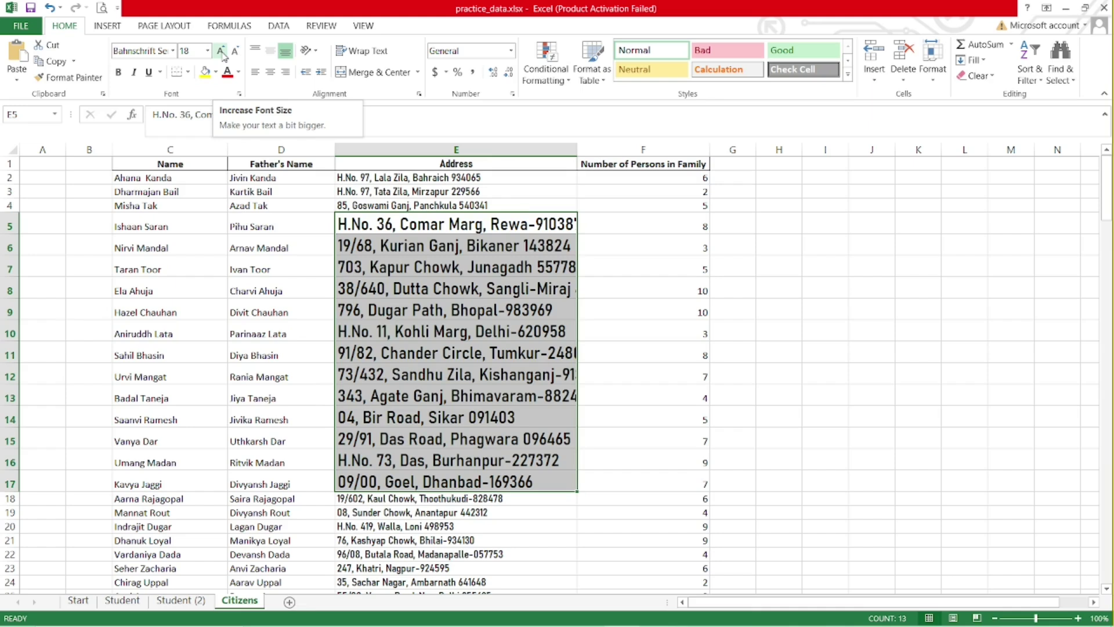
left_click(221, 52)
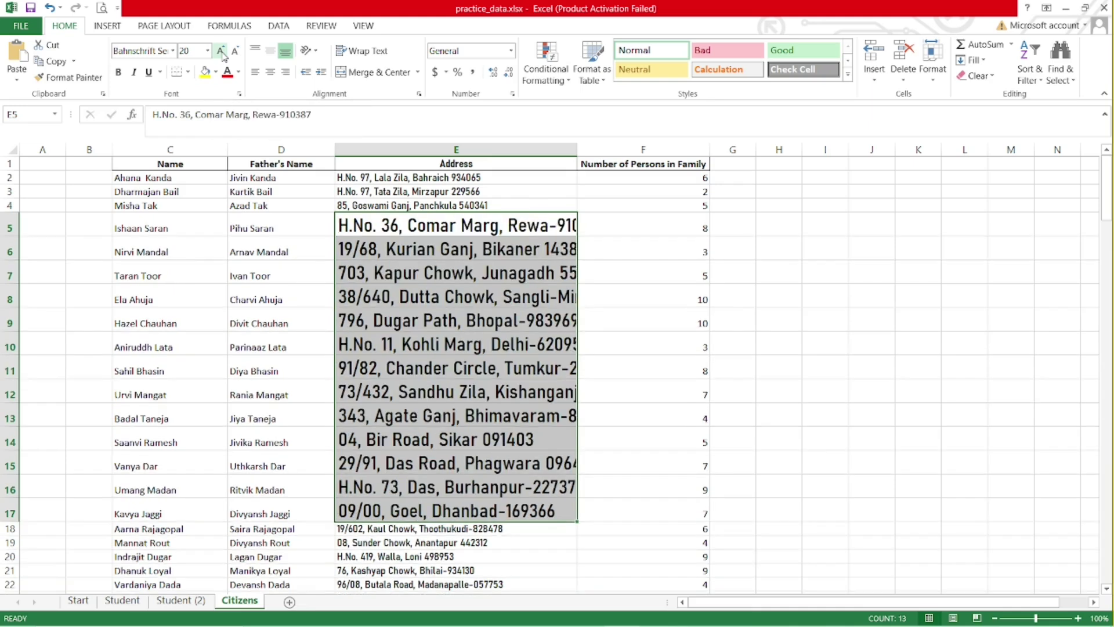
left_click(221, 52)
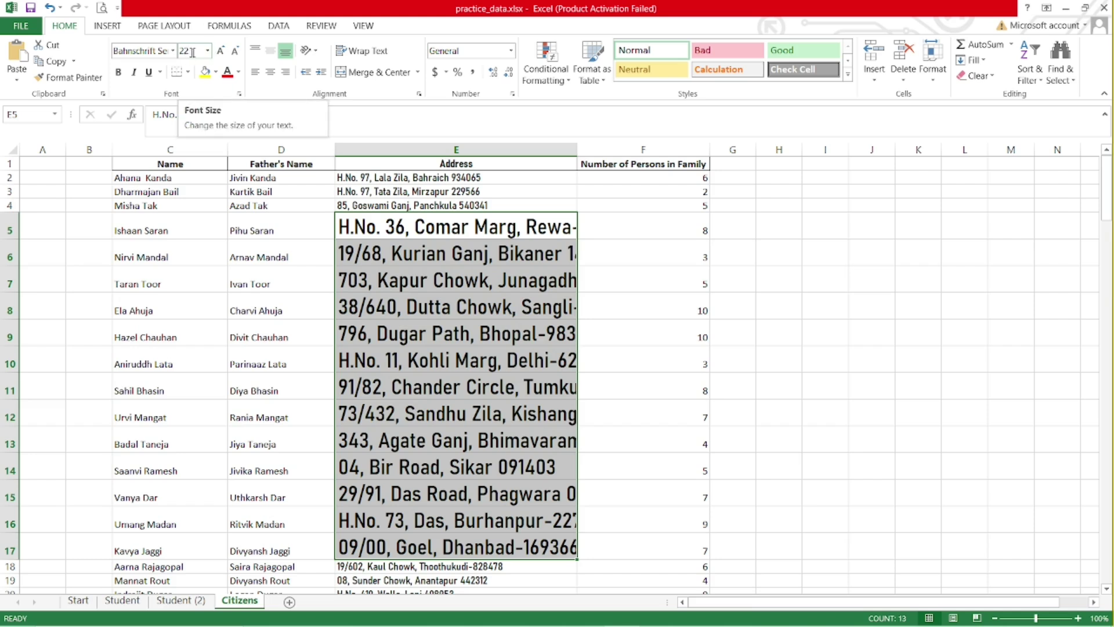
left_click(223, 54)
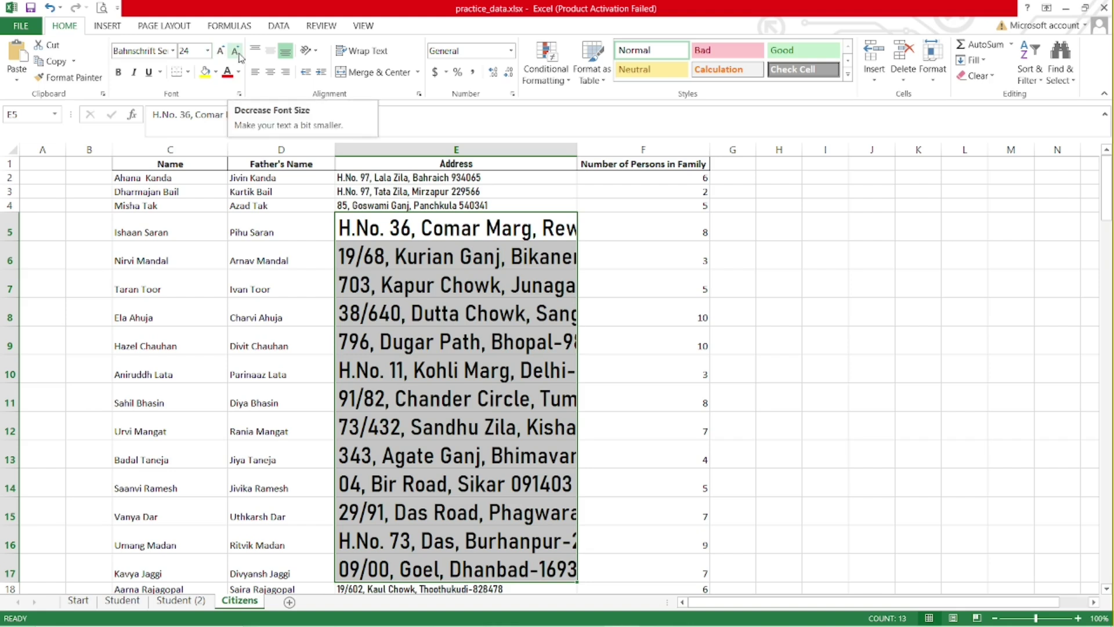
- Decrease the font size of the address cells E5:E17 stepwise to 11
left_click(235, 52)
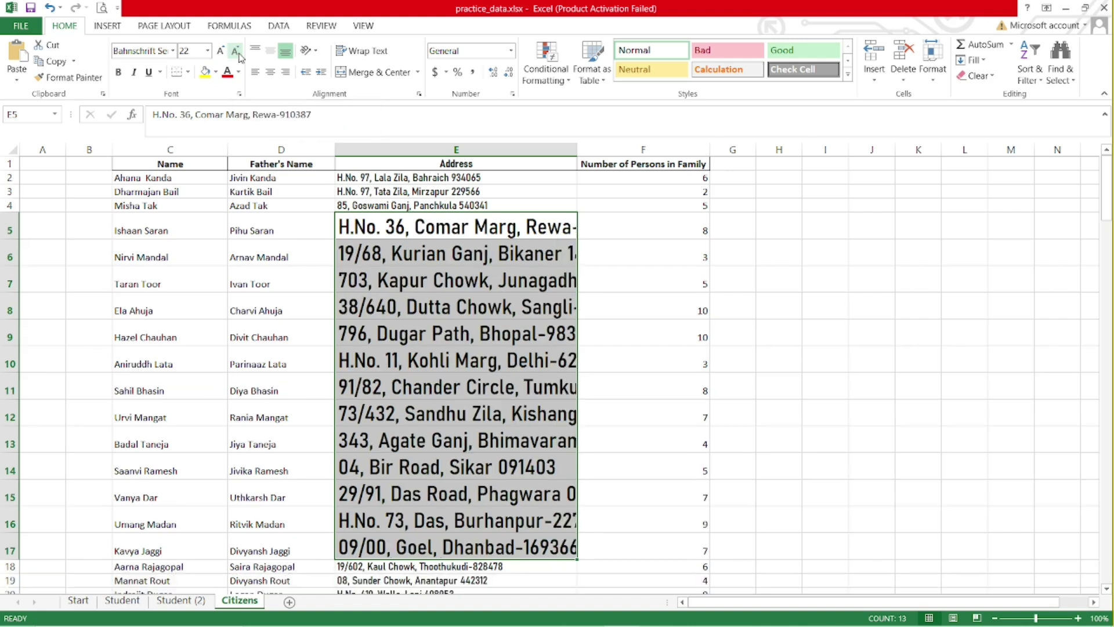
left_click(235, 52)
left_click(235, 52)
left_click(237, 53)
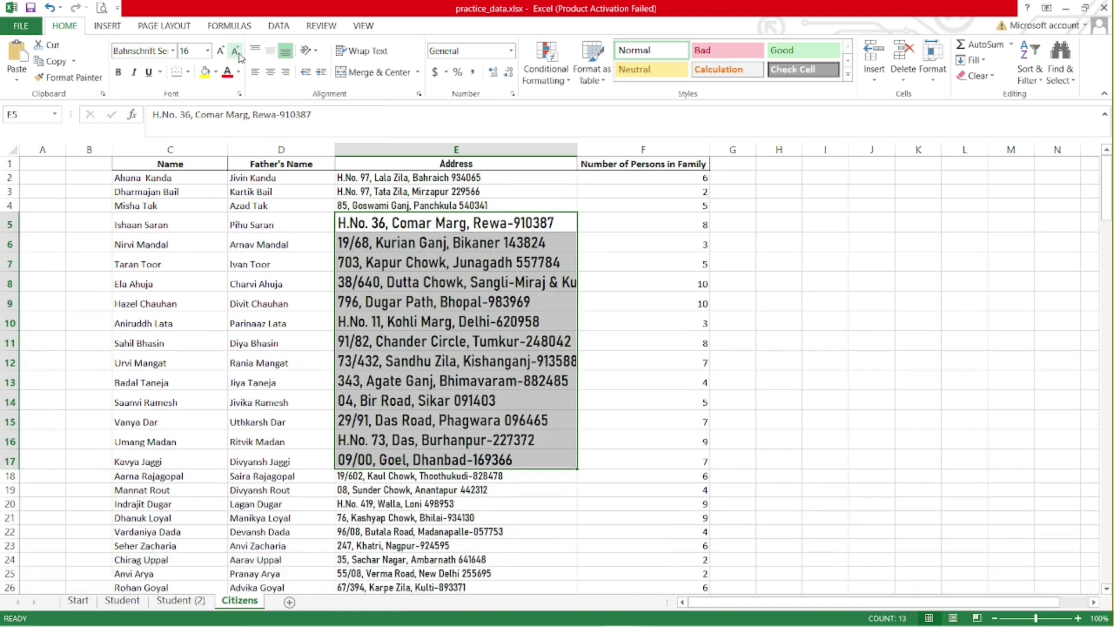
left_click(237, 53)
left_click(237, 53)
left_click(237, 53)
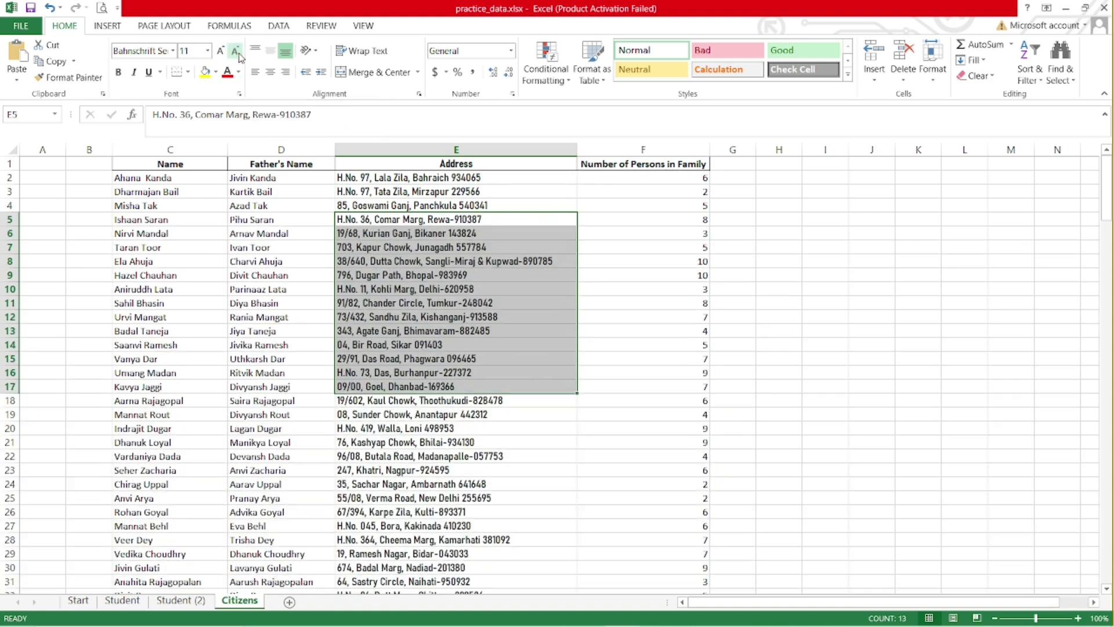
- Increase the font size of the address cells E5:E17 by one step to 12
left_click(221, 52)
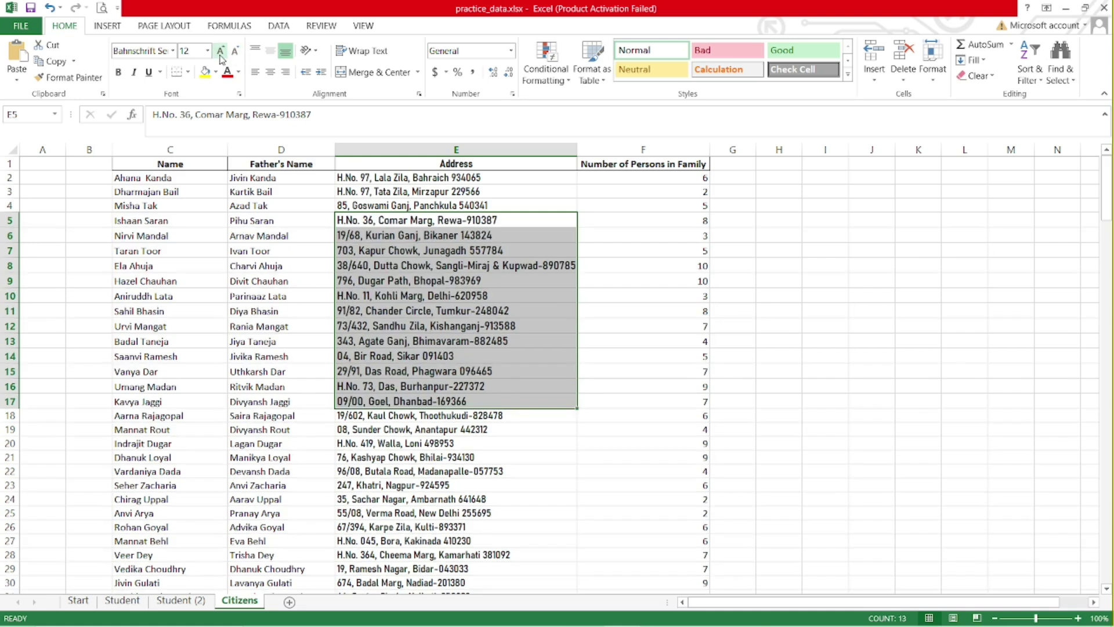
left_click(235, 53)
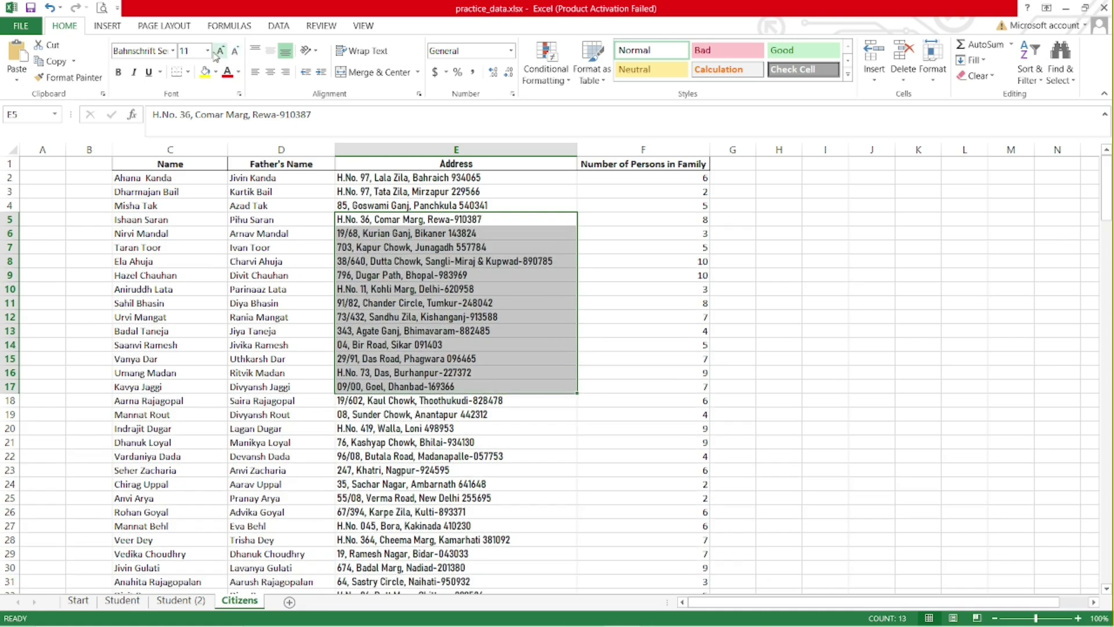
left_click(221, 53)
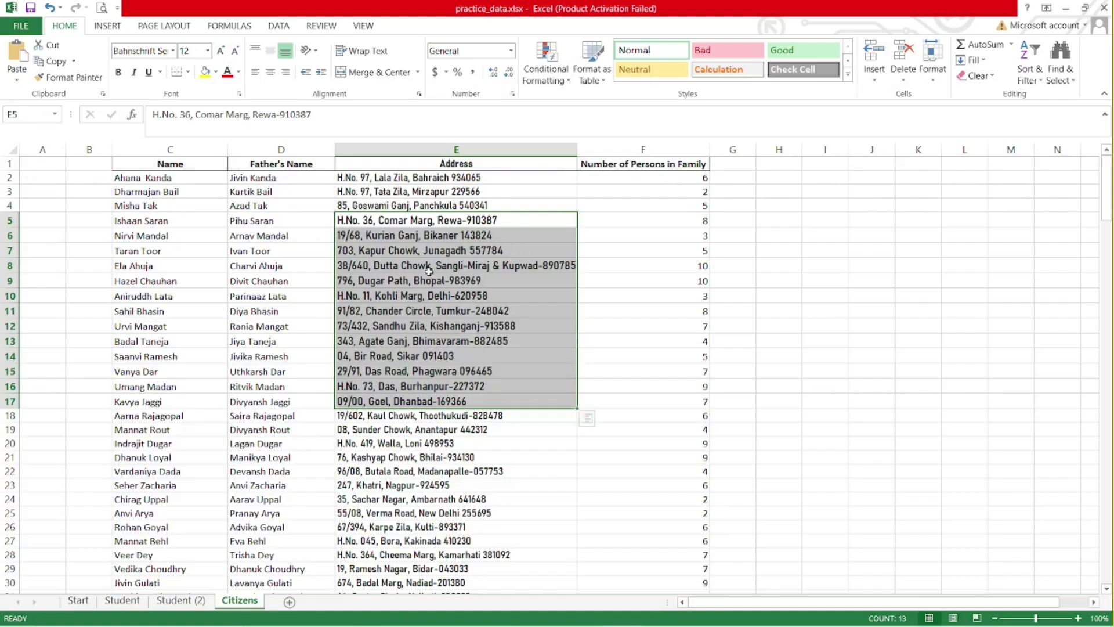
- Make the entries in C3:C20 of the Name column bold
left_click(435, 267)
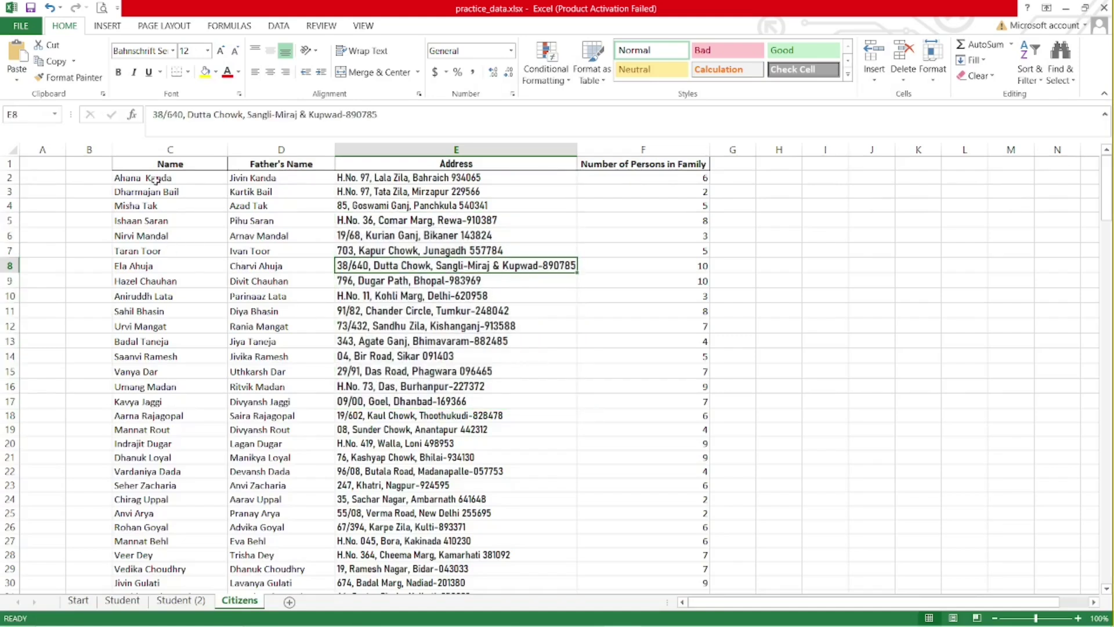
left_click_drag(153, 192, 232, 446)
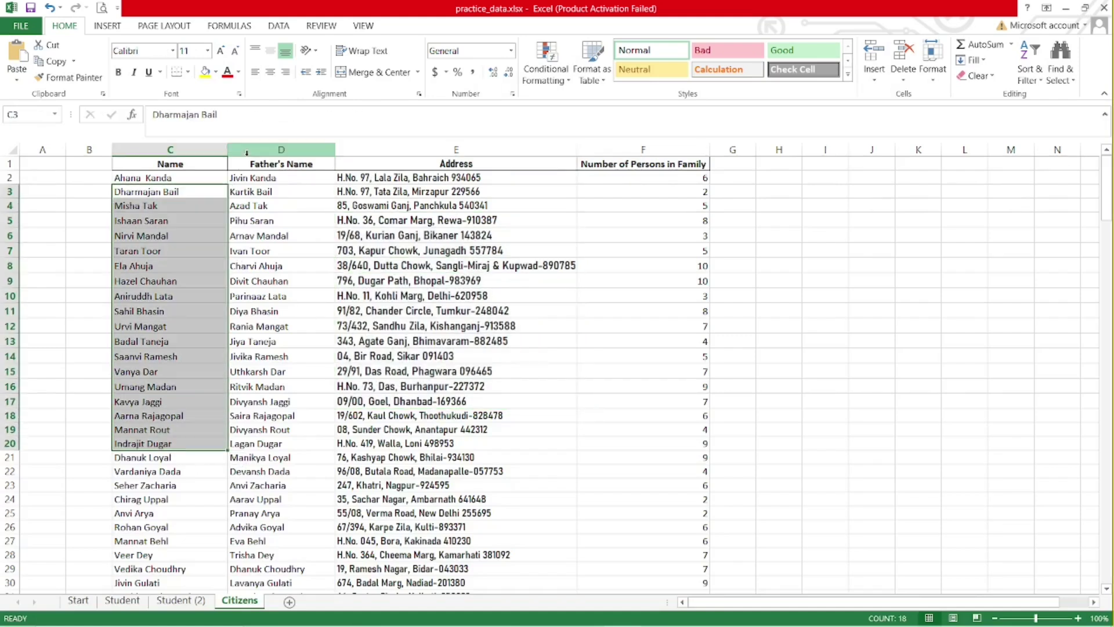
left_click(120, 73)
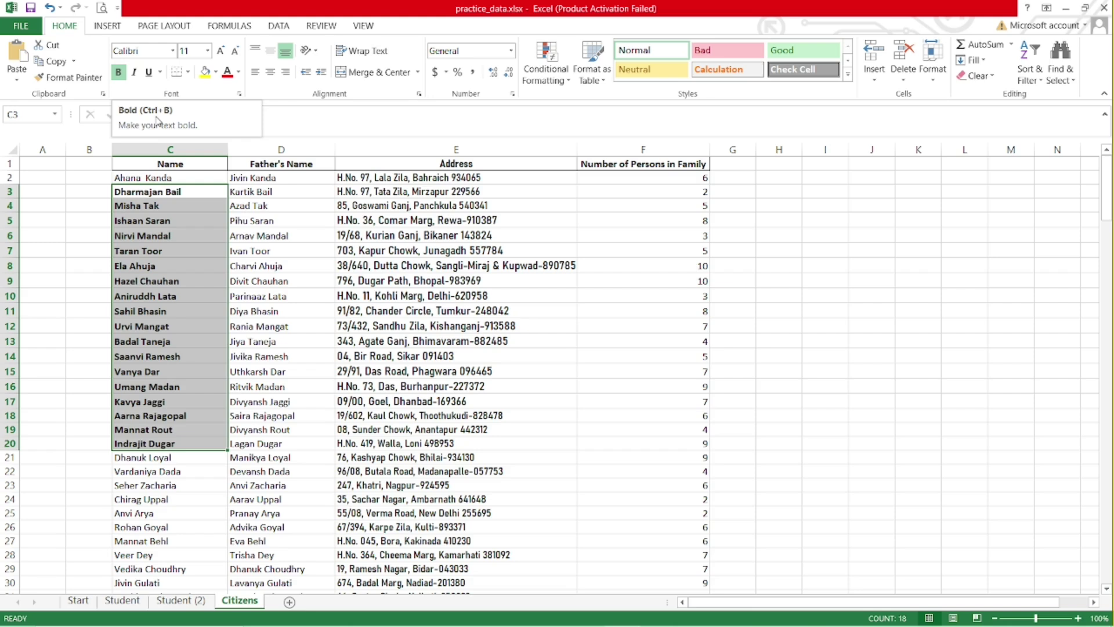
- Toggle bold on the Father's Name cells D5:D14, leaving it switched on
left_click_drag(259, 220, 263, 362)
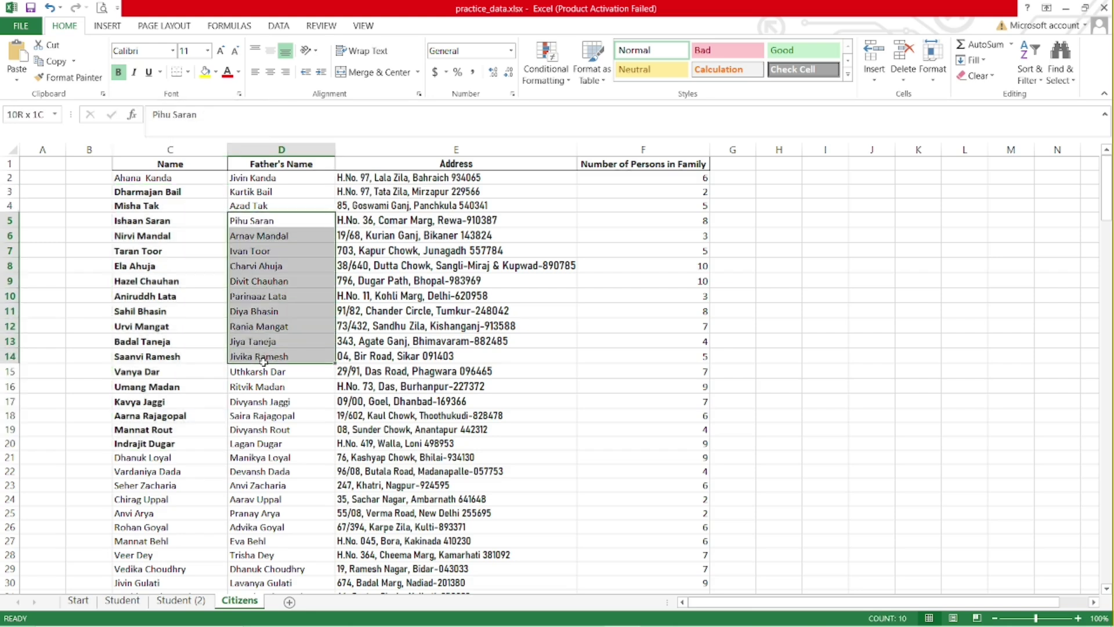
key("ctrl+b")
key("ctrl+b")
key("ctrl+b")
key("ctrl+b")
key("ctrl+b")
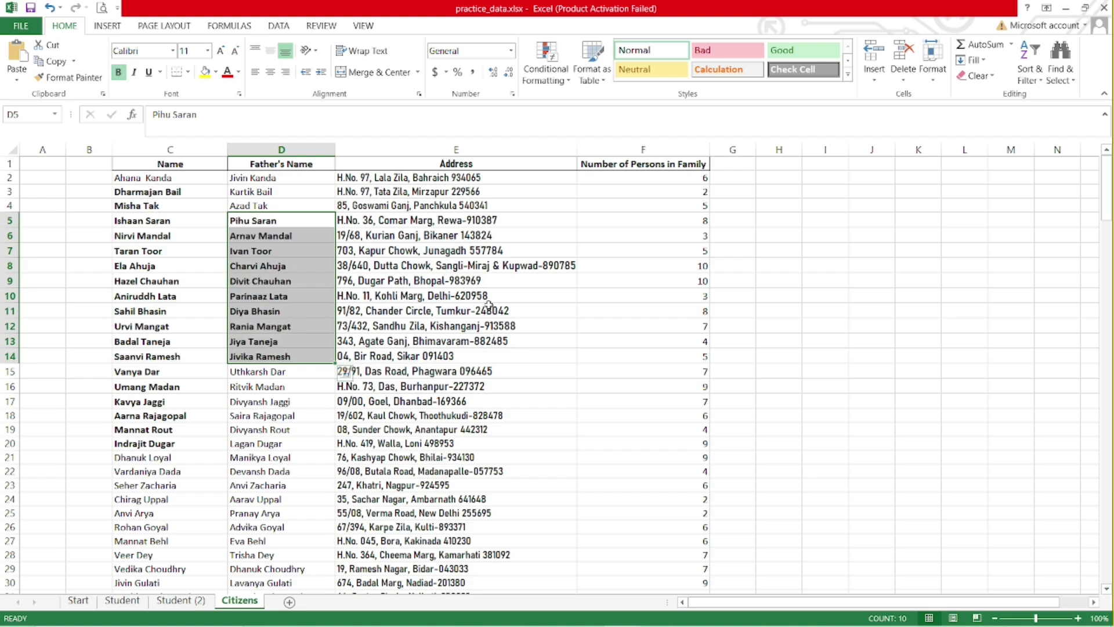
key("ctrl+b")
key("ctrl+b")
- Italicize the Father's Name cells D17:D29
left_click_drag(256, 404, 266, 570)
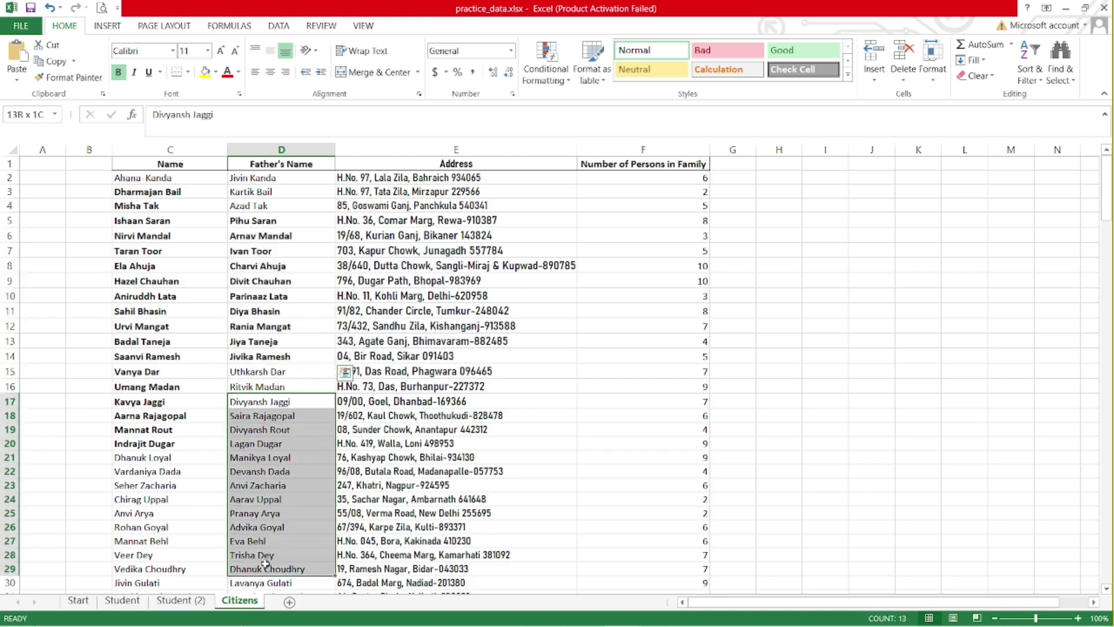
scroll(262, 430, "down", 1)
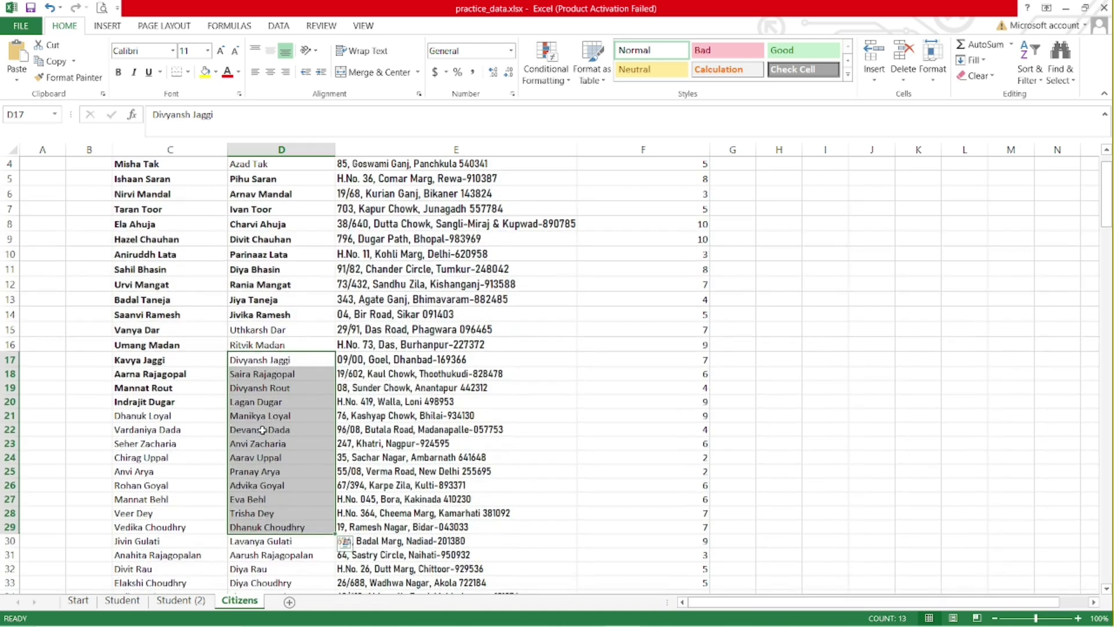
key("ctrl+i")
key("ctrl+i")
key("ctrl+i")
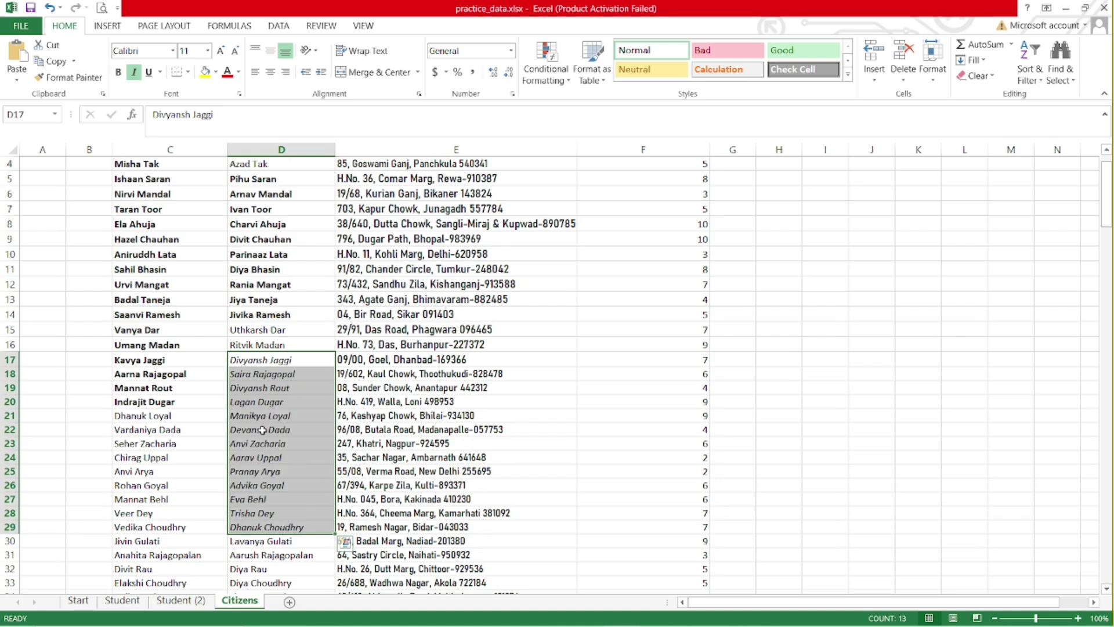
- Toggle italic on the Father's Name cells D17:D29, leaving it switched off, and dismiss the chat notification
key("ctrl+i")
key("ctrl+i")
key("ctrl+i")
key("ctrl+i")
key("ctrl+i")
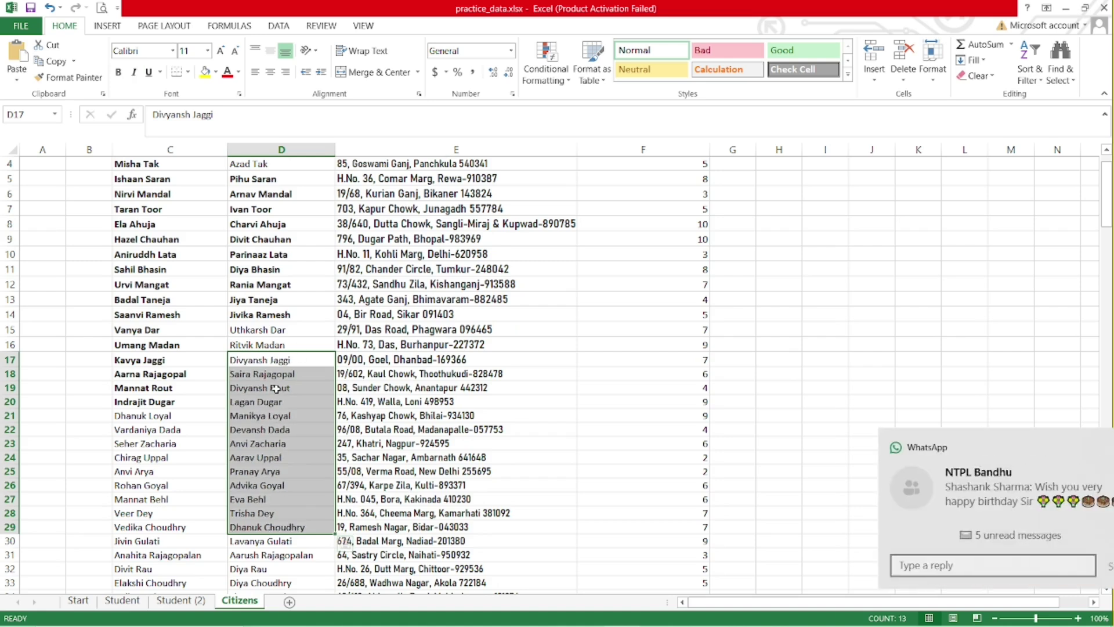
left_click(1084, 447)
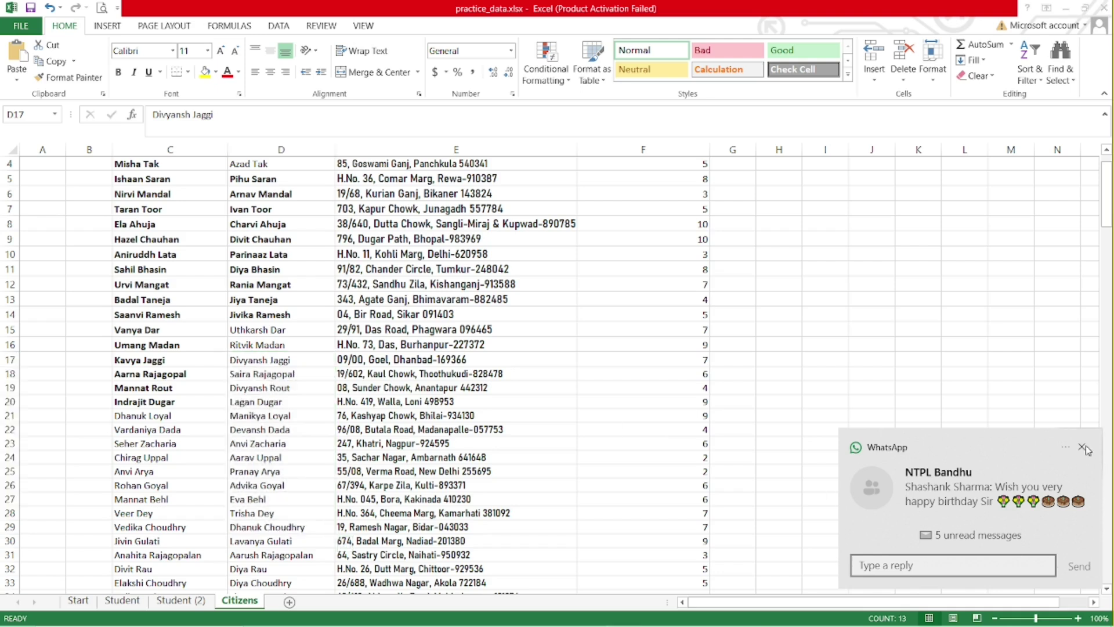
- Toggle underline on and off for the Father's Name cells D10:D22, leaving it switched off
left_click_drag(262, 256, 278, 431)
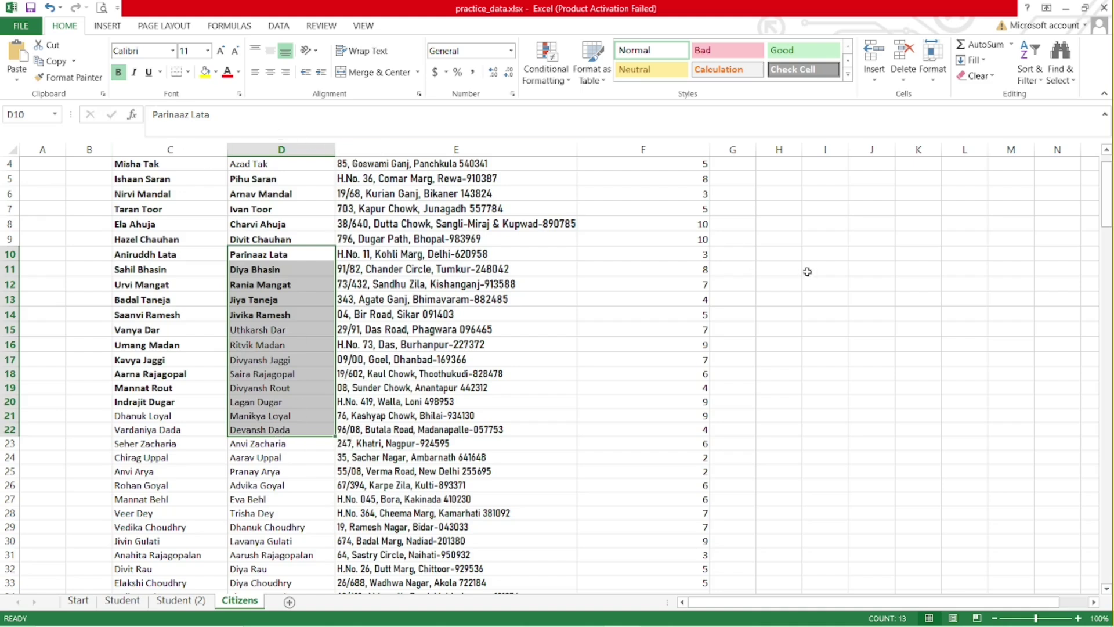
key("ctrl+u")
key("ctrl+u")
key("ctrl+u")
key("ctrl+u")
key("ctrl+u")
key("ctrl+u")
scroll(891, 542, "down", 2)
scroll(567, 385, "up", 3)
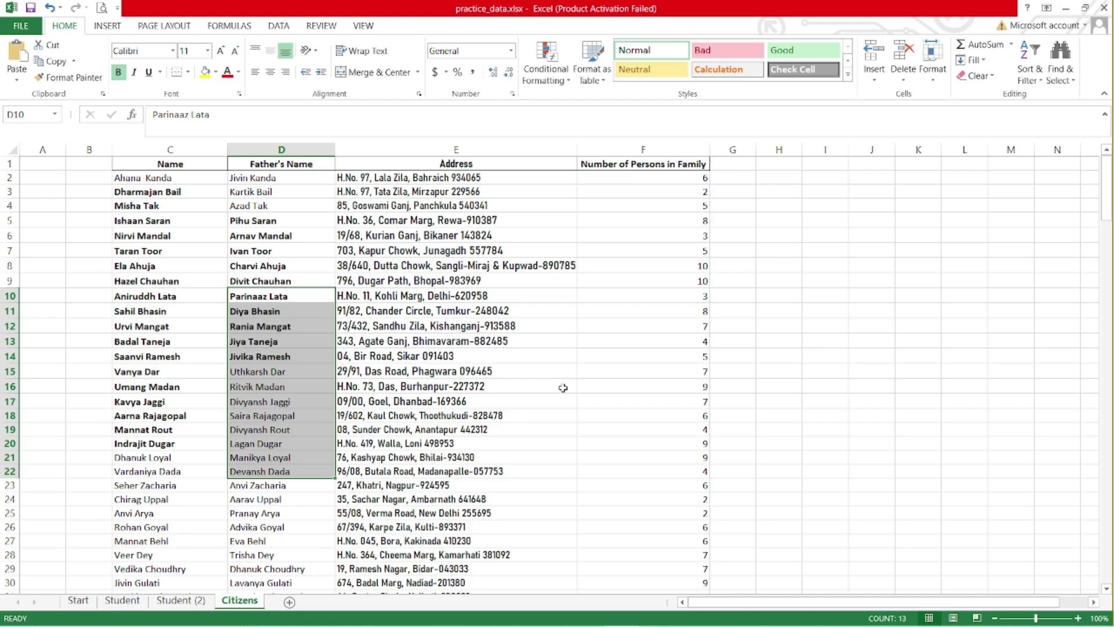
- Make the address in cell E10 bold and remove the bold again
left_click(452, 294)
key("ctrl+b")
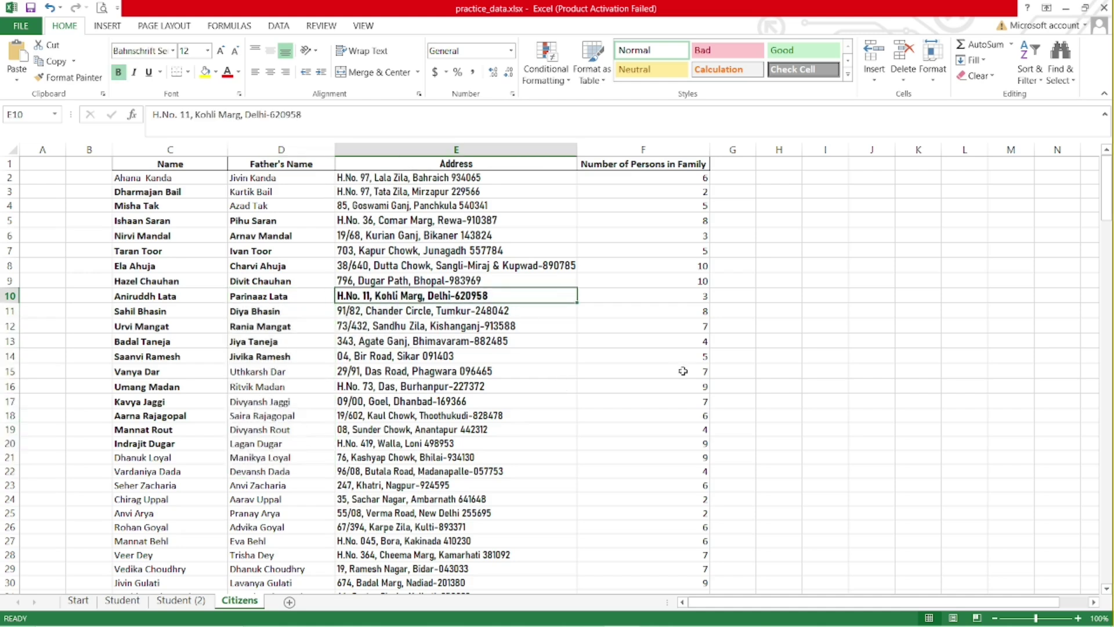
left_click(683, 371, "ctrl")
key("ctrl+b")
left_click(483, 329)
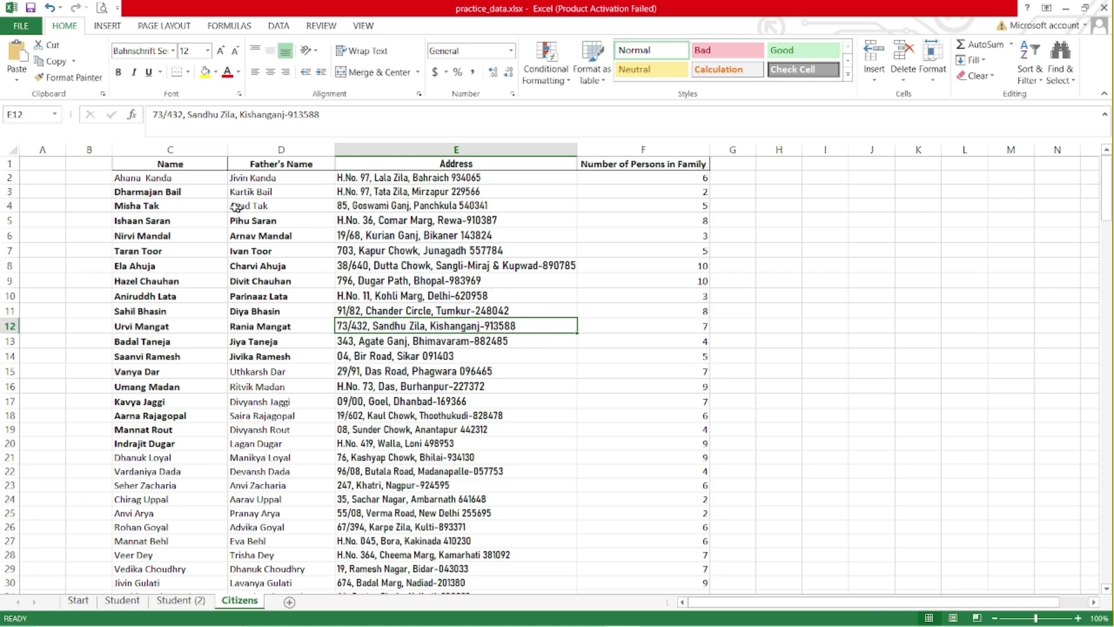
- Open the print preview of the Citizens sheet and set the page to landscape orientation
left_click_drag(146, 180, 671, 486)
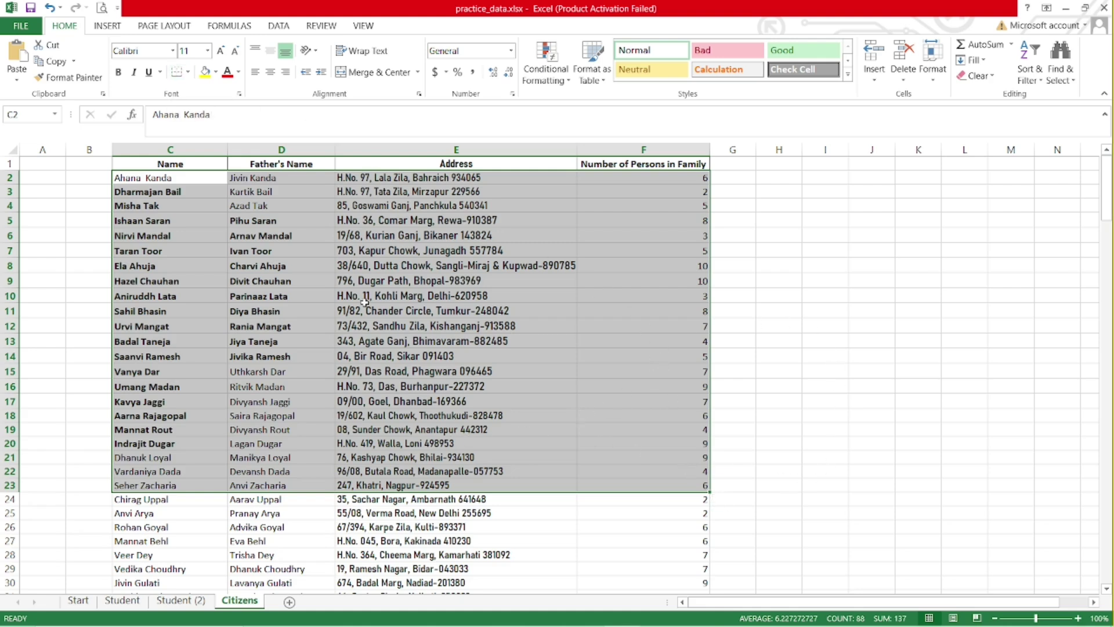
left_click(617, 360)
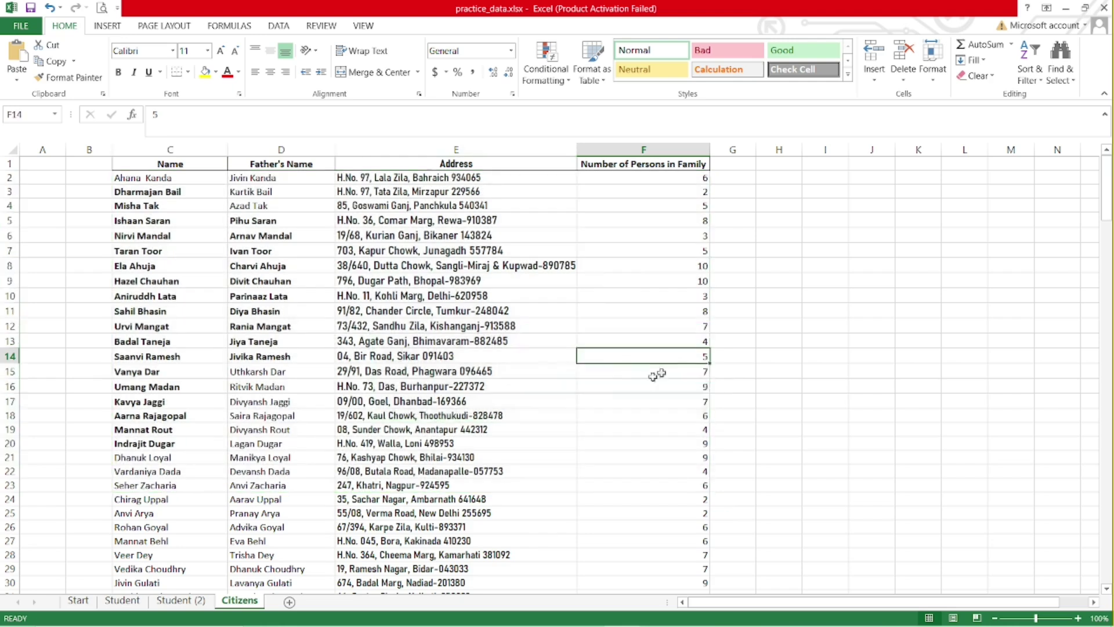
left_click(103, 7)
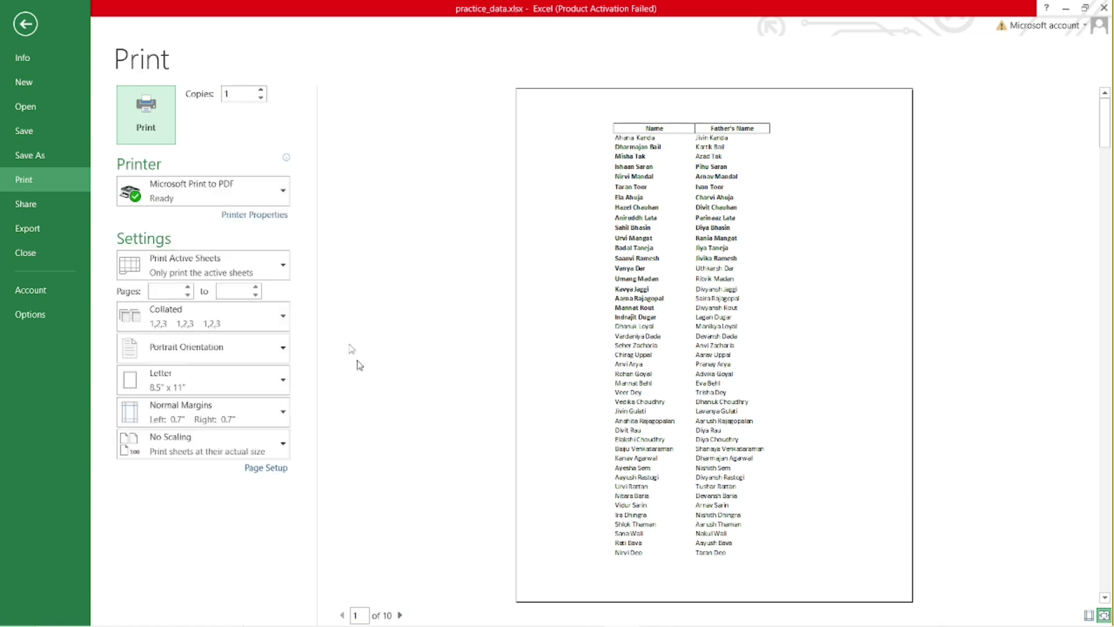
left_click(213, 347)
left_click(207, 414)
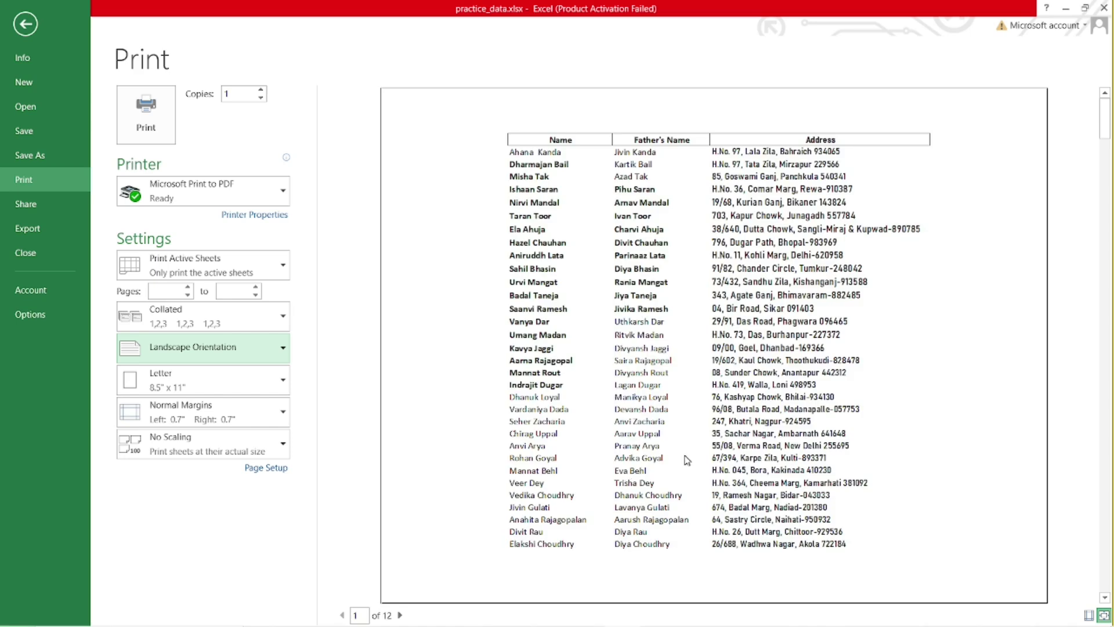
- Set custom left and right page margins of 0.2 inches and return to the sheet
left_click(188, 409)
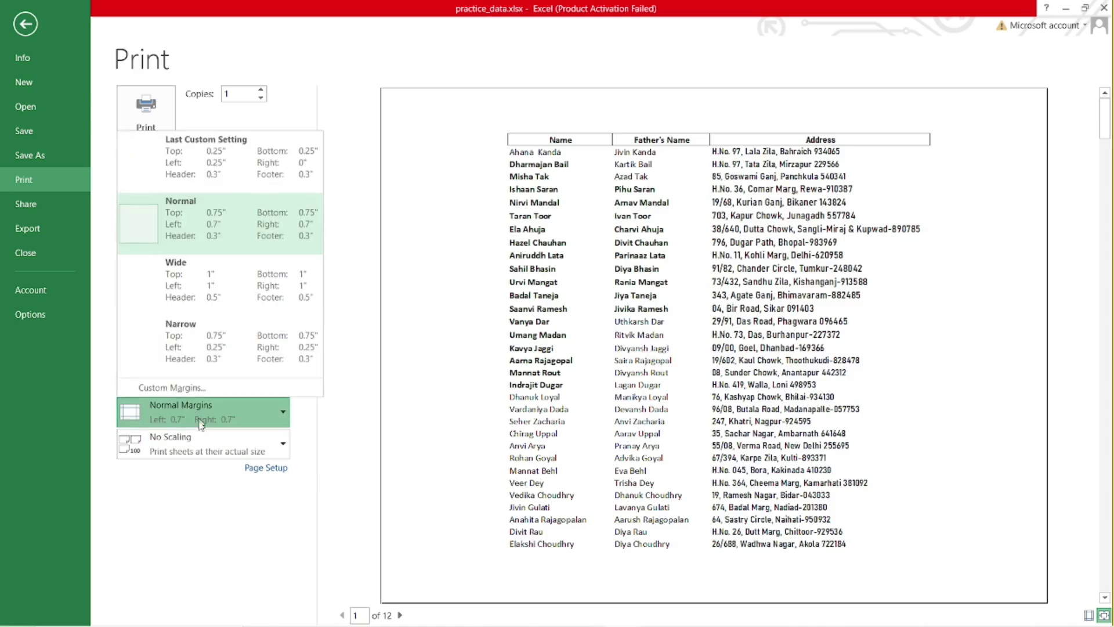
left_click(174, 390)
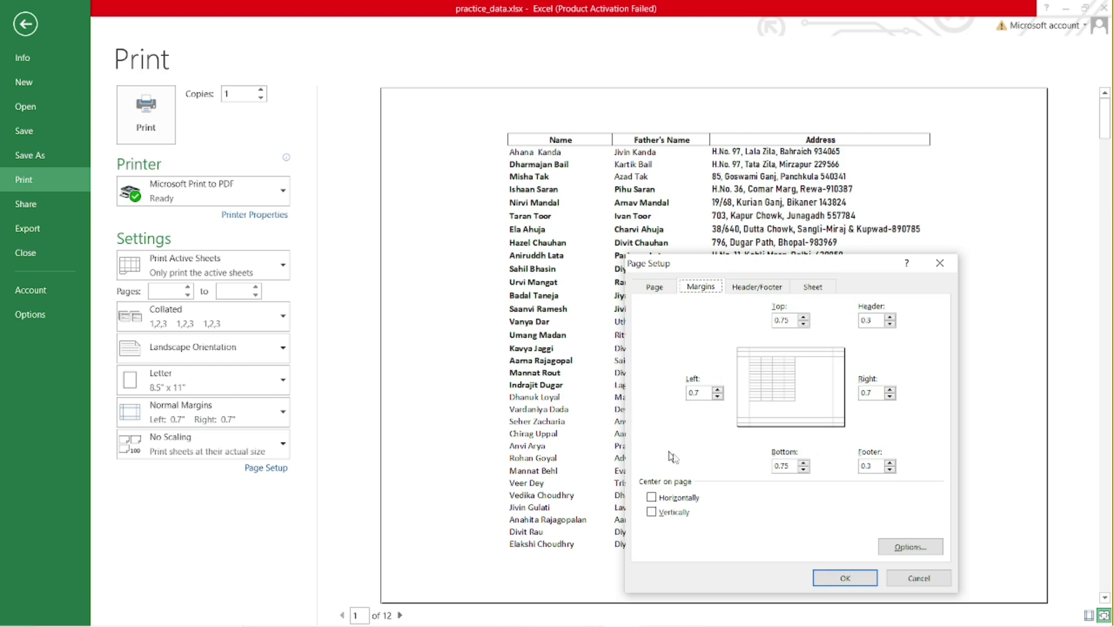
left_click(718, 397)
left_click(890, 397)
left_click(846, 578)
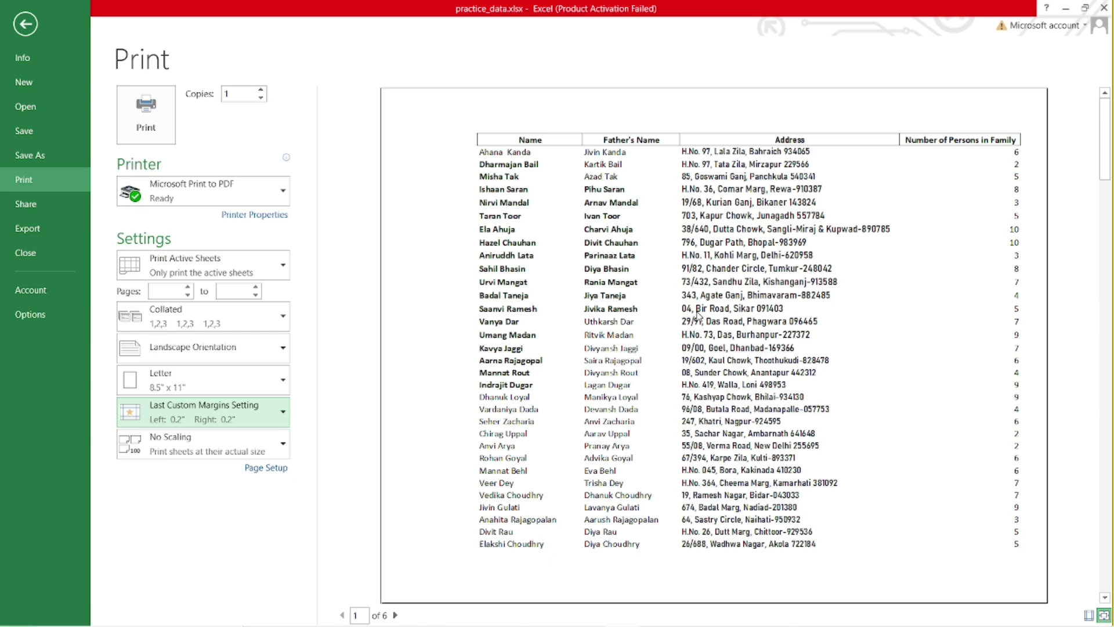
key("Escape")
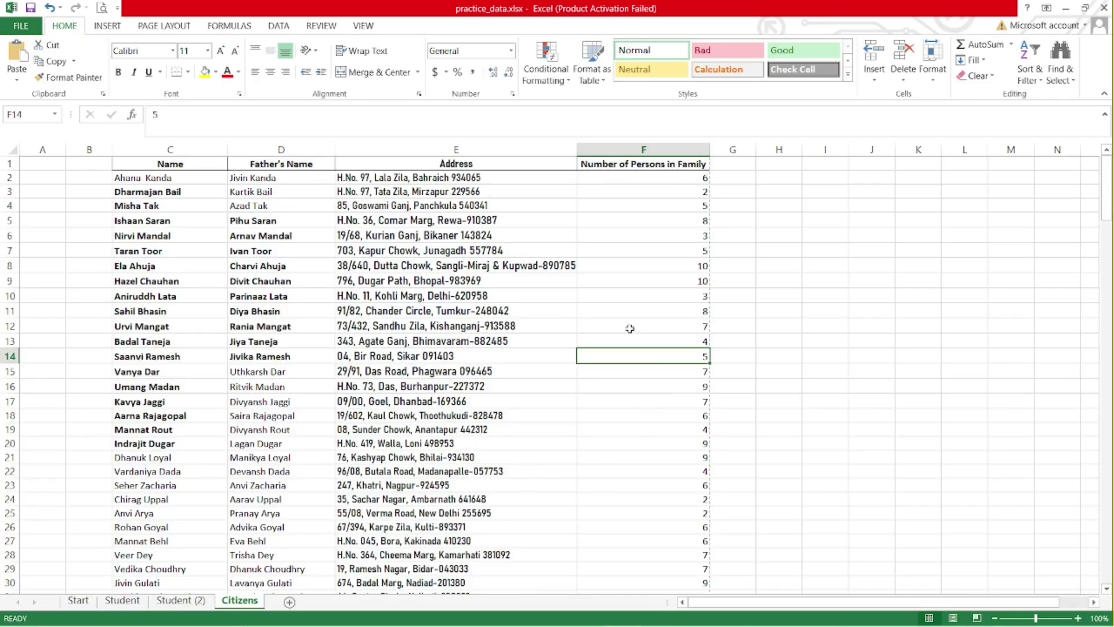
- Examine the print preview to see whether the worksheet's cell gridlines are printed
left_click_drag(840, 249, 883, 430)
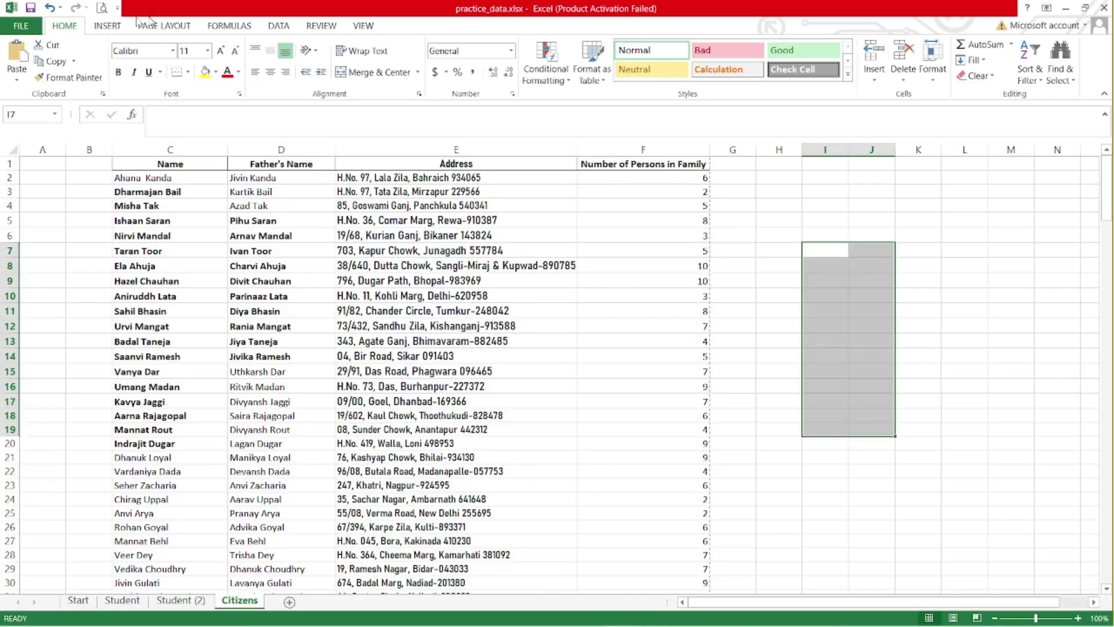
left_click(102, 8)
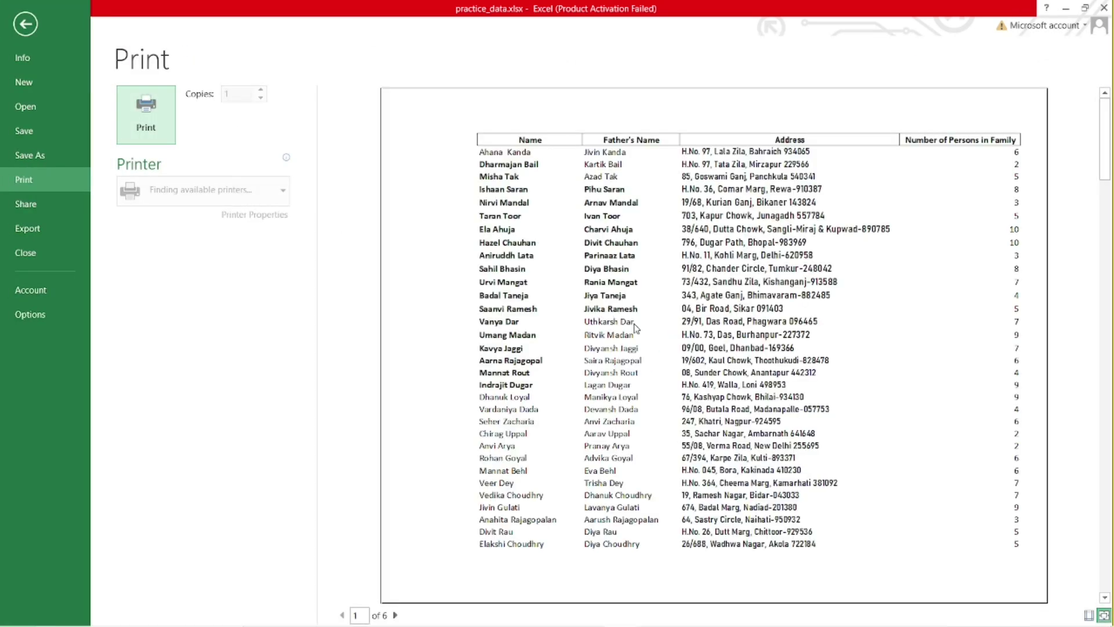
key("Escape")
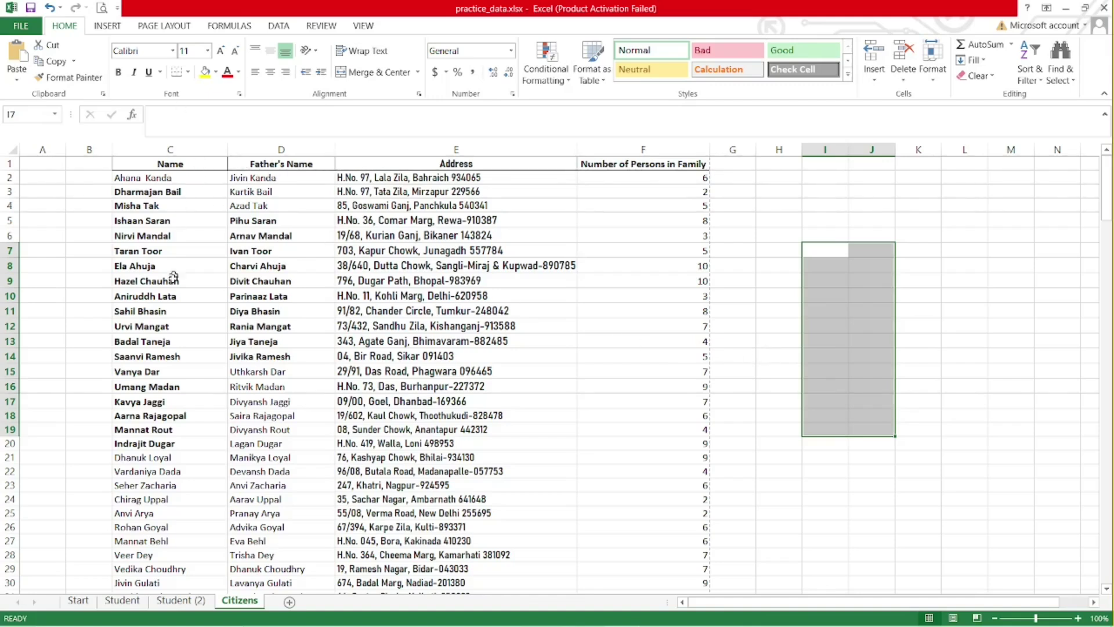
- Apply All Borders to the range C2:F12 and check the bordered cells in print preview
left_click_drag(125, 178, 662, 331)
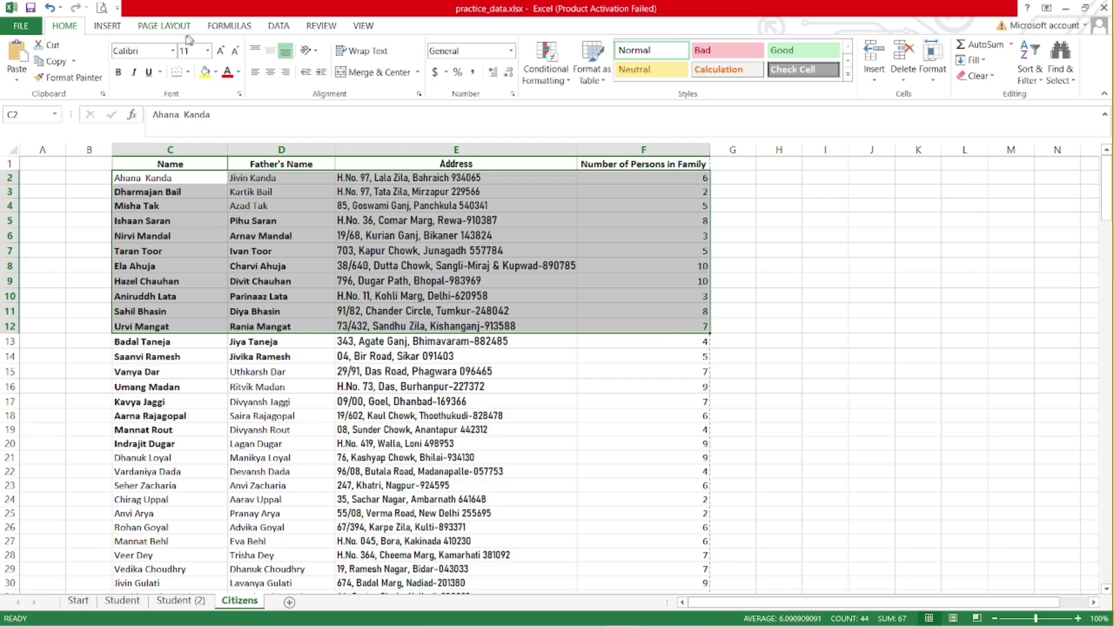
left_click(188, 72)
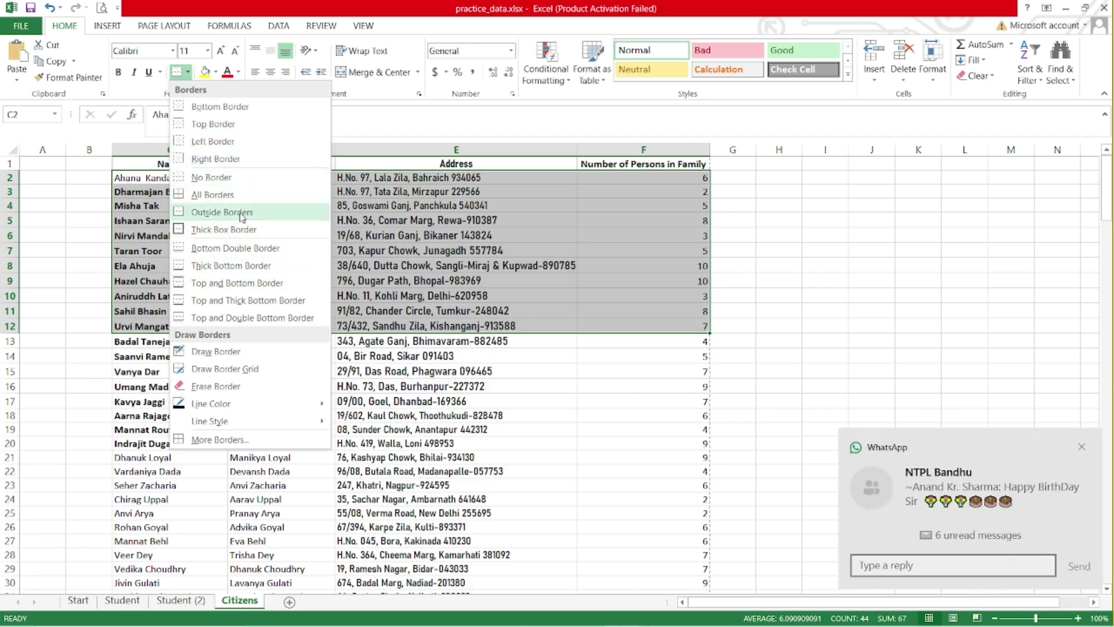
left_click(1083, 448)
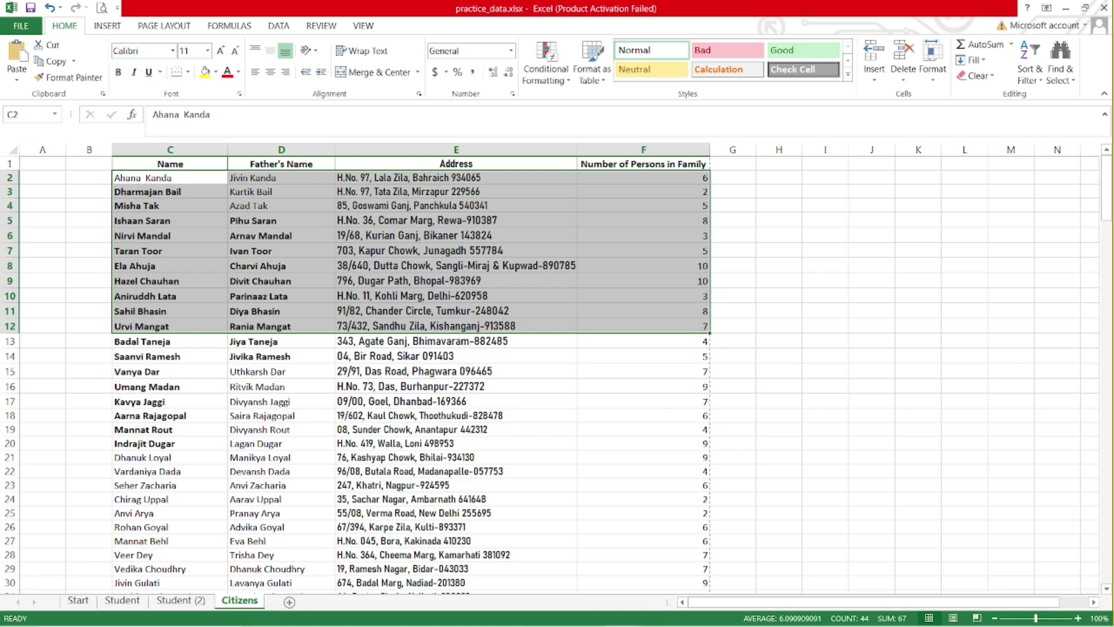
left_click(188, 71)
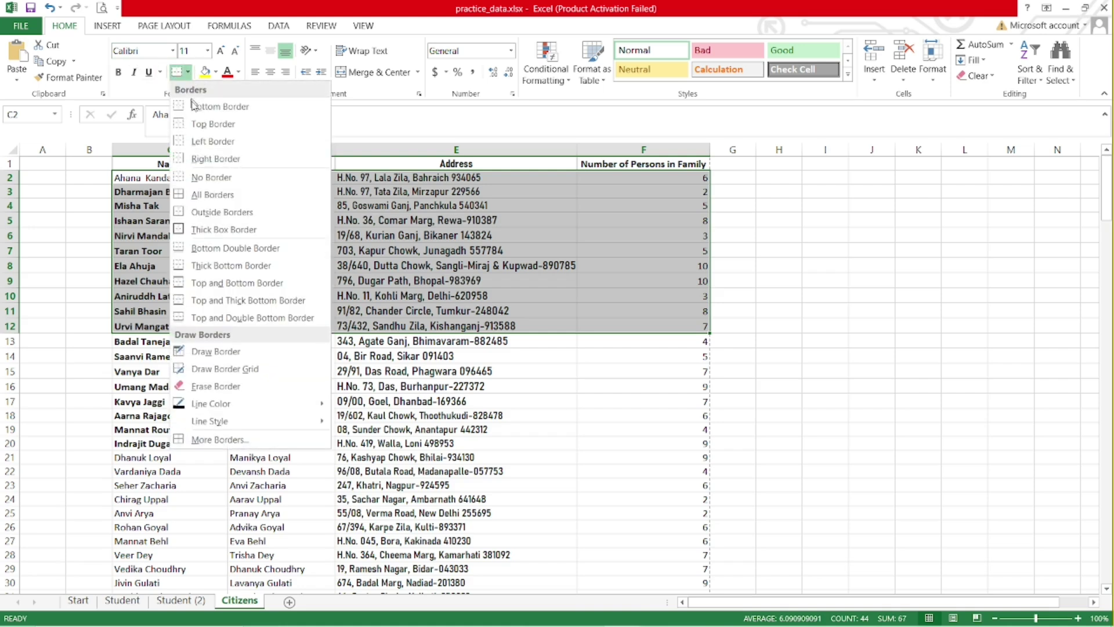
left_click(225, 195)
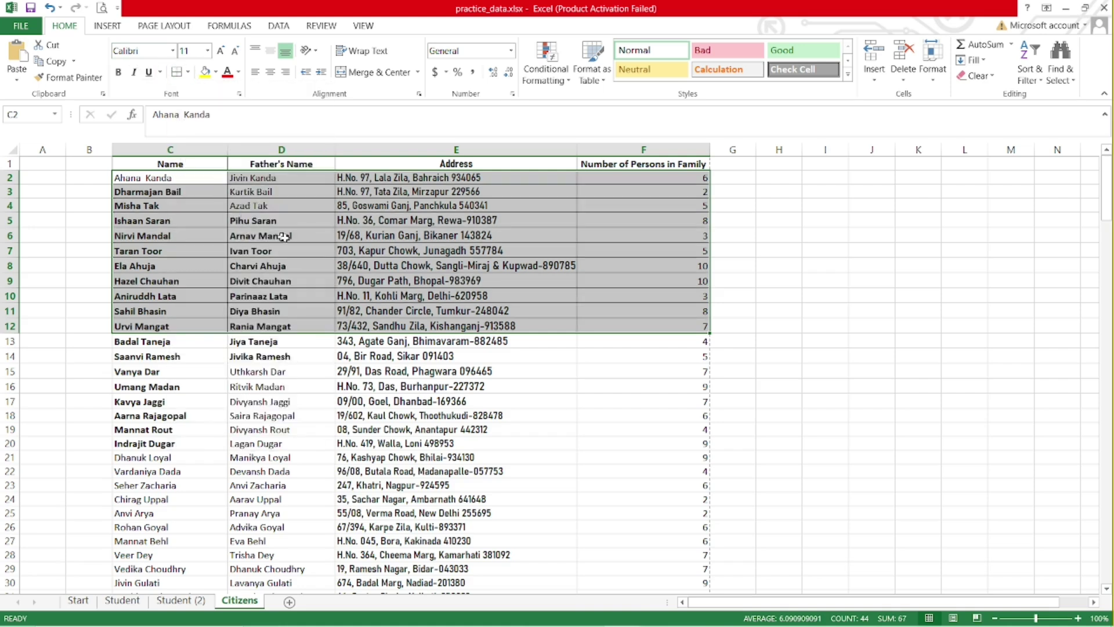
left_click(102, 8)
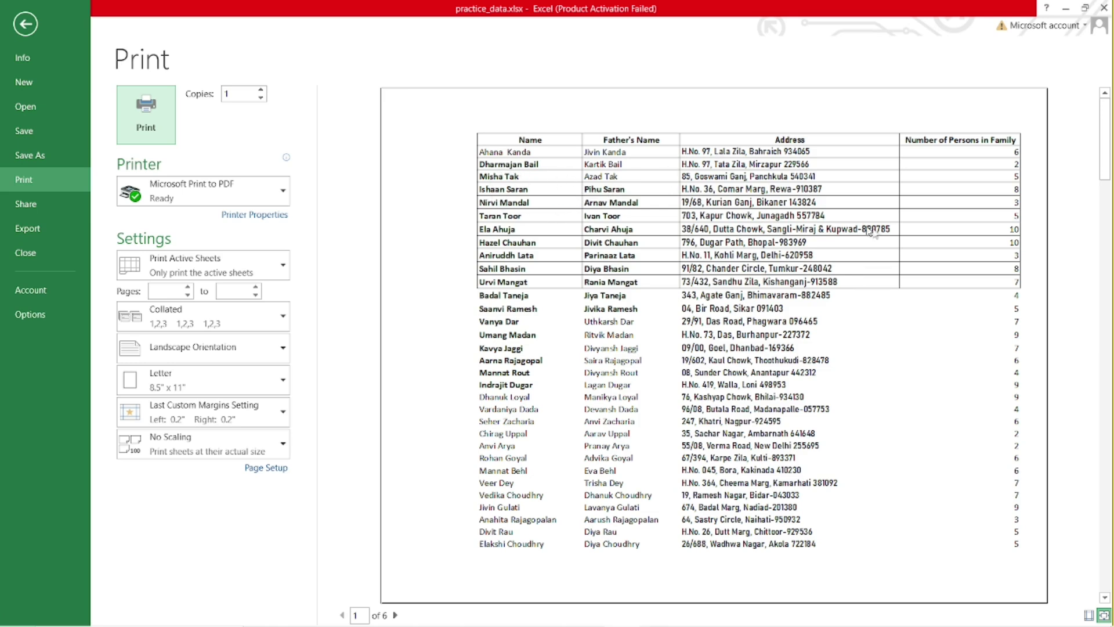
key("Escape")
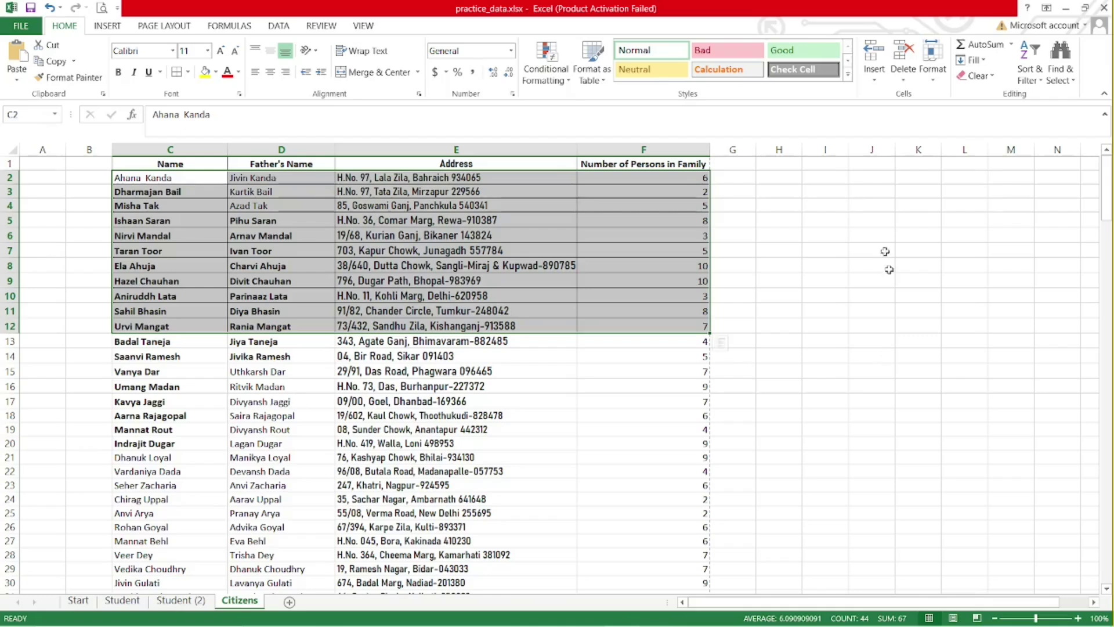
- Set the border line color to dark orange, draw a border around D4:F12, and check it in print preview
left_click(188, 72)
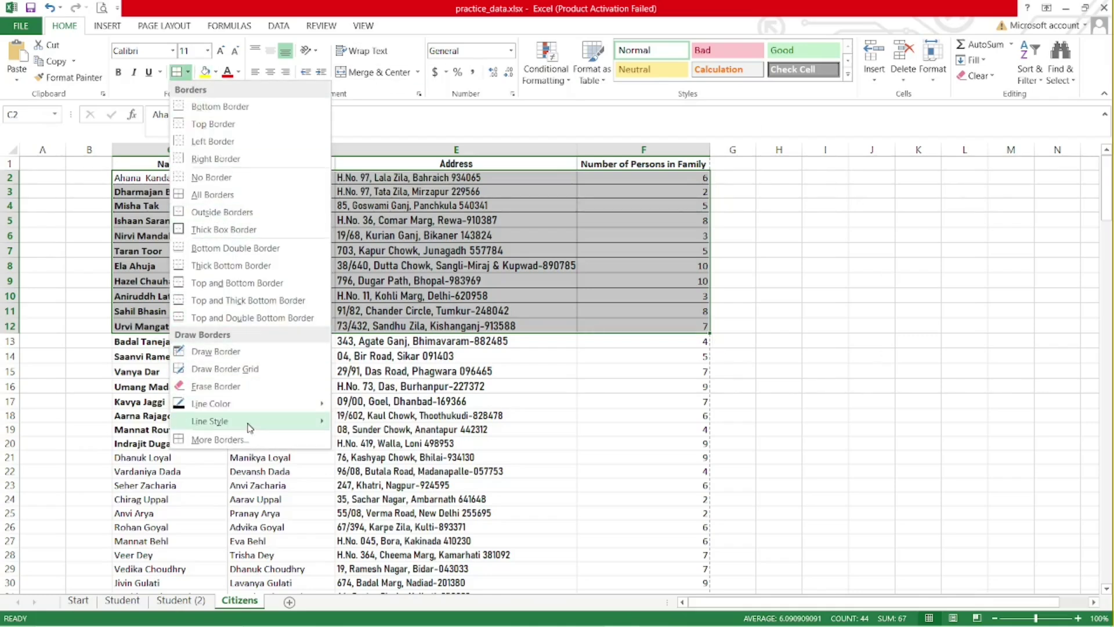
mouse_move(262, 409)
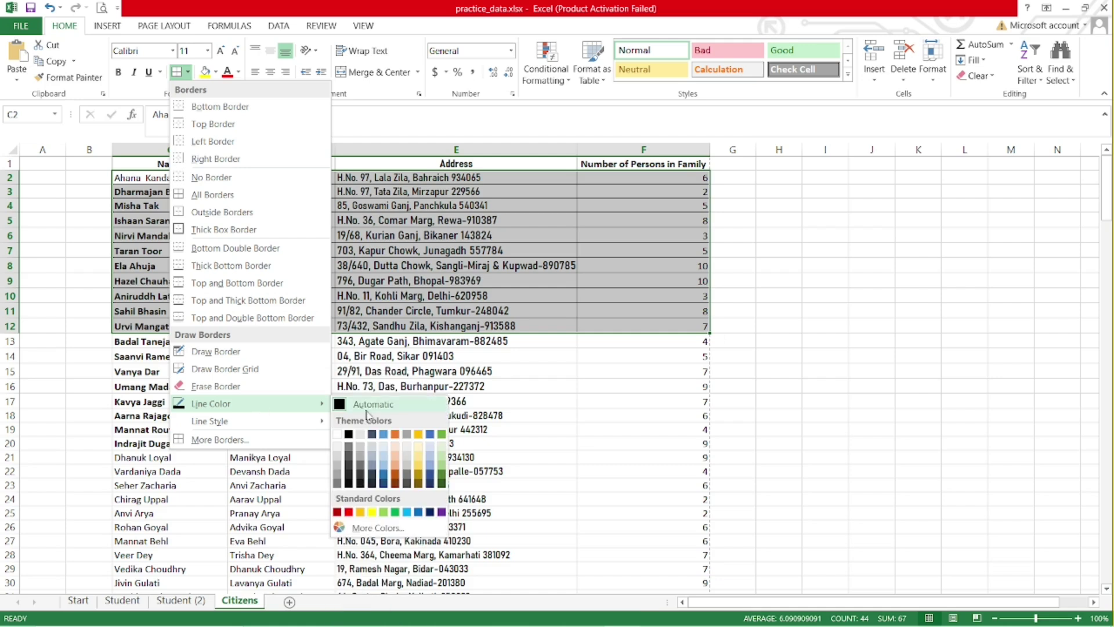
left_click(398, 479)
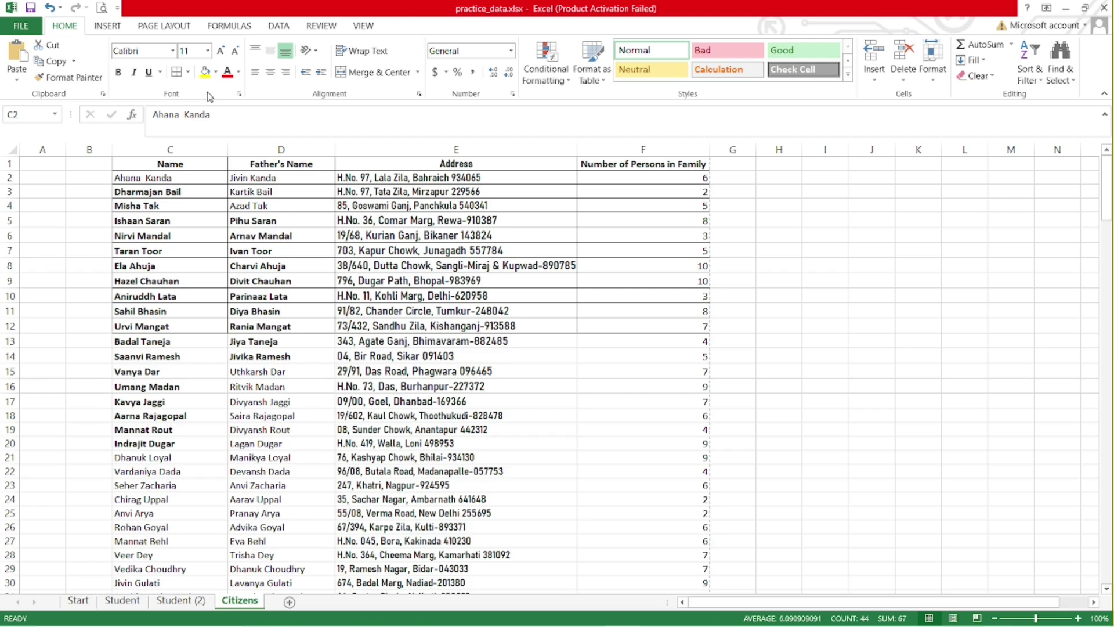
left_click_drag(303, 200, 702, 334)
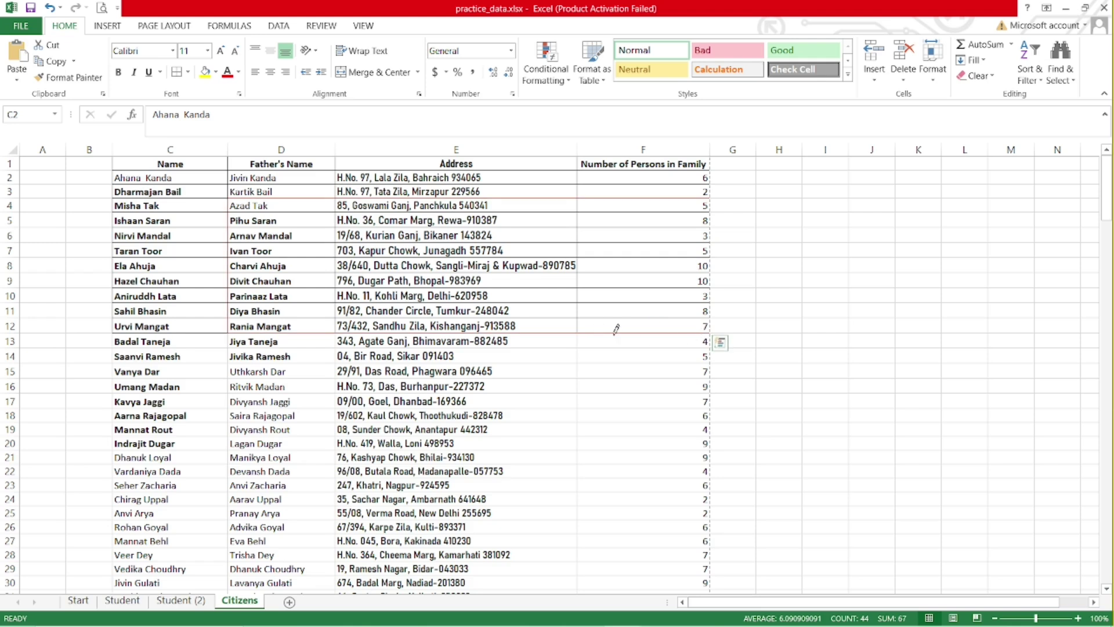
key("ctrl+p")
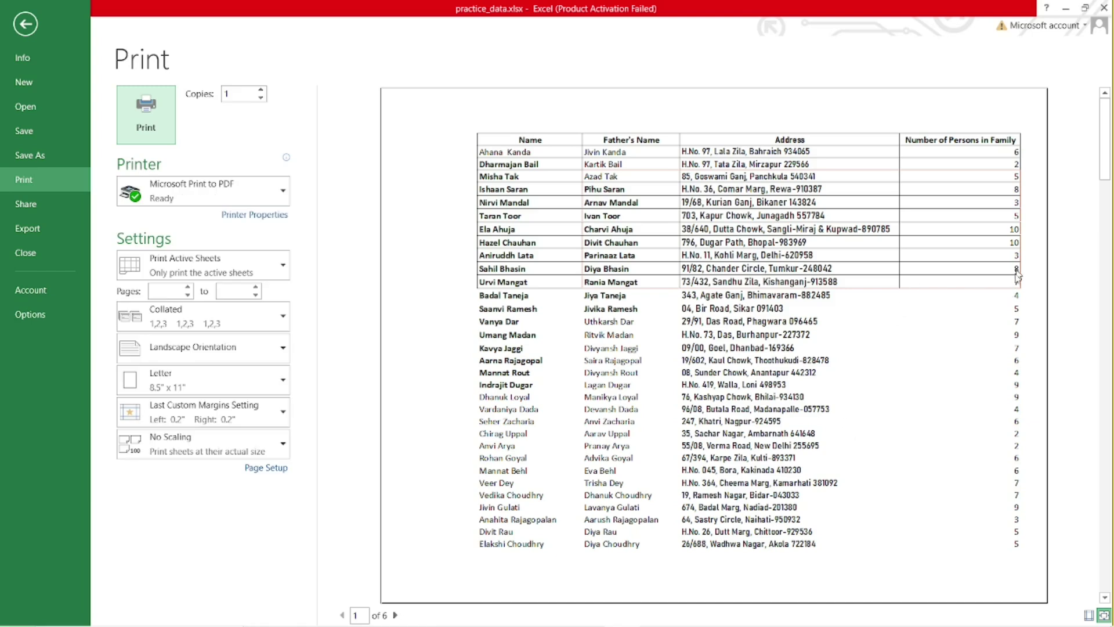
key("Escape")
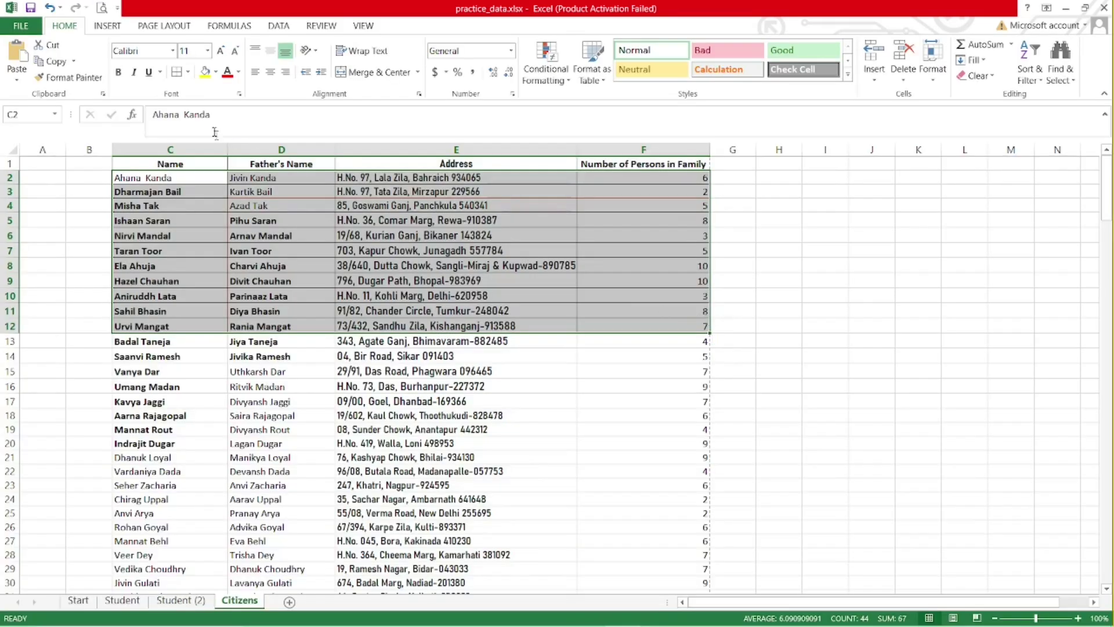
- Choose the thick solid border line style and draw a border around the range C1:F12
left_click(189, 72)
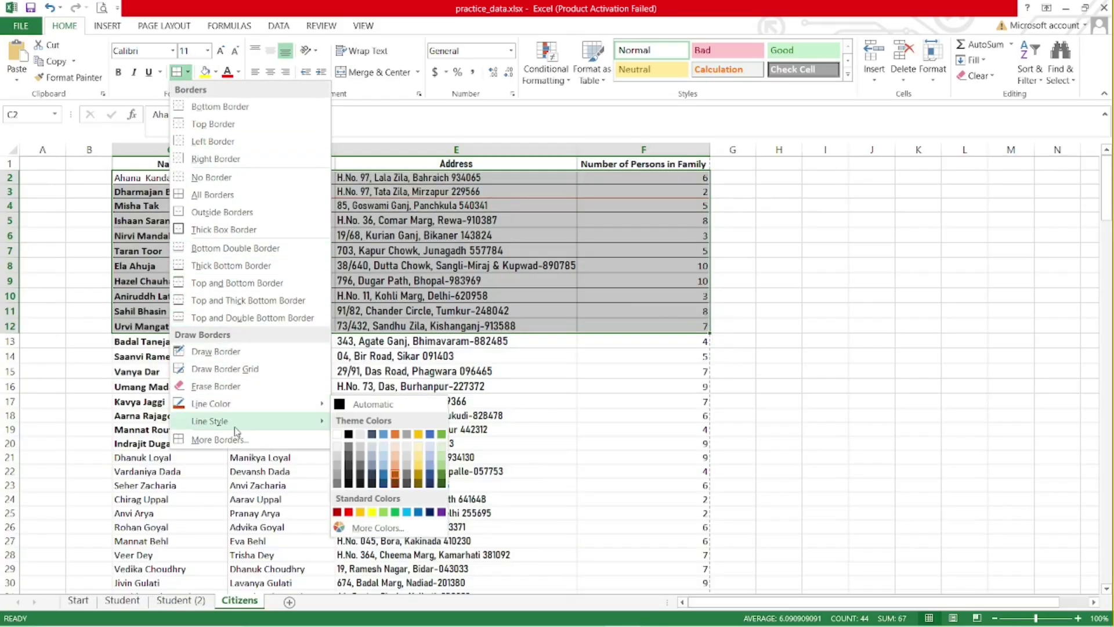
mouse_move(243, 421)
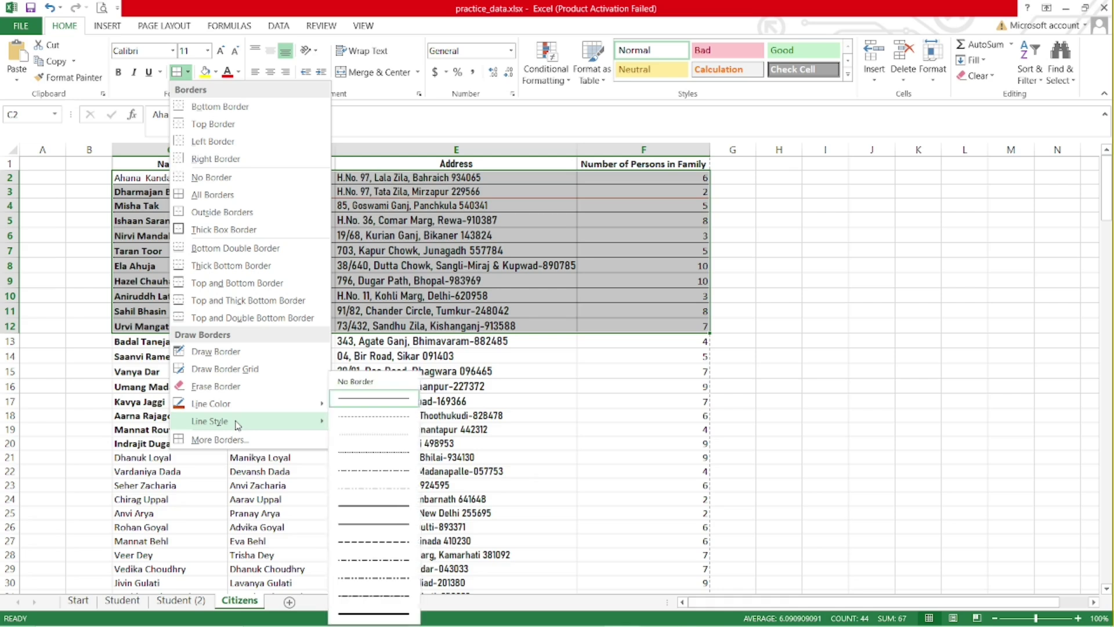
left_click(371, 614)
mouse_move(115, 158)
left_mouse_down()
mouse_move(187, 226)
mouse_move(597, 281)
mouse_move(650, 320)
left_mouse_up()
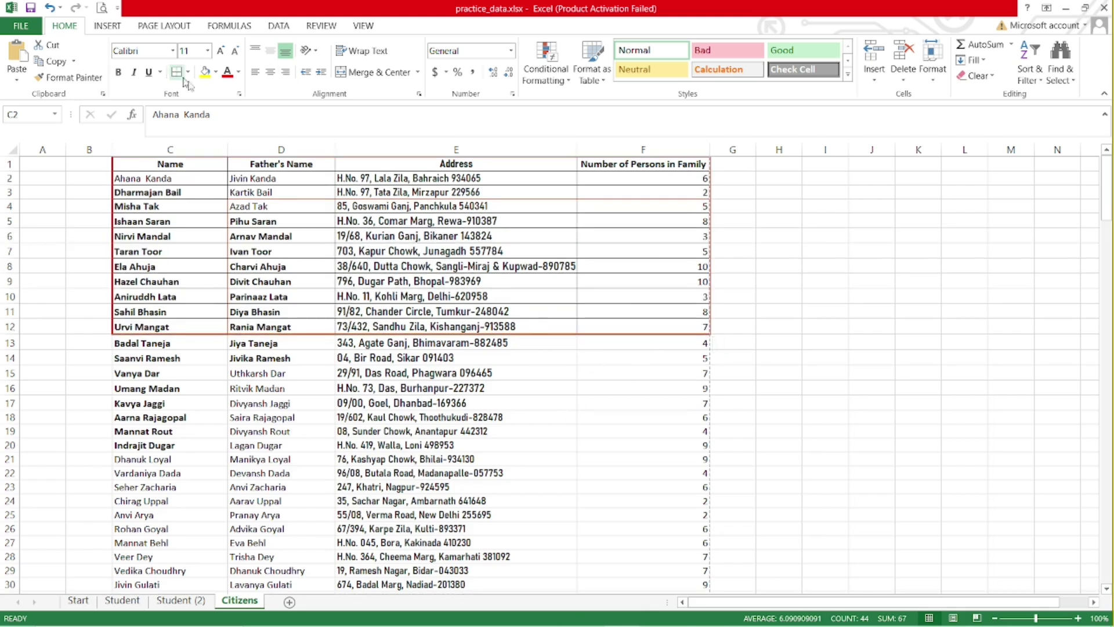
- Apply a thick box border around the range C2:F12
left_click(215, 71)
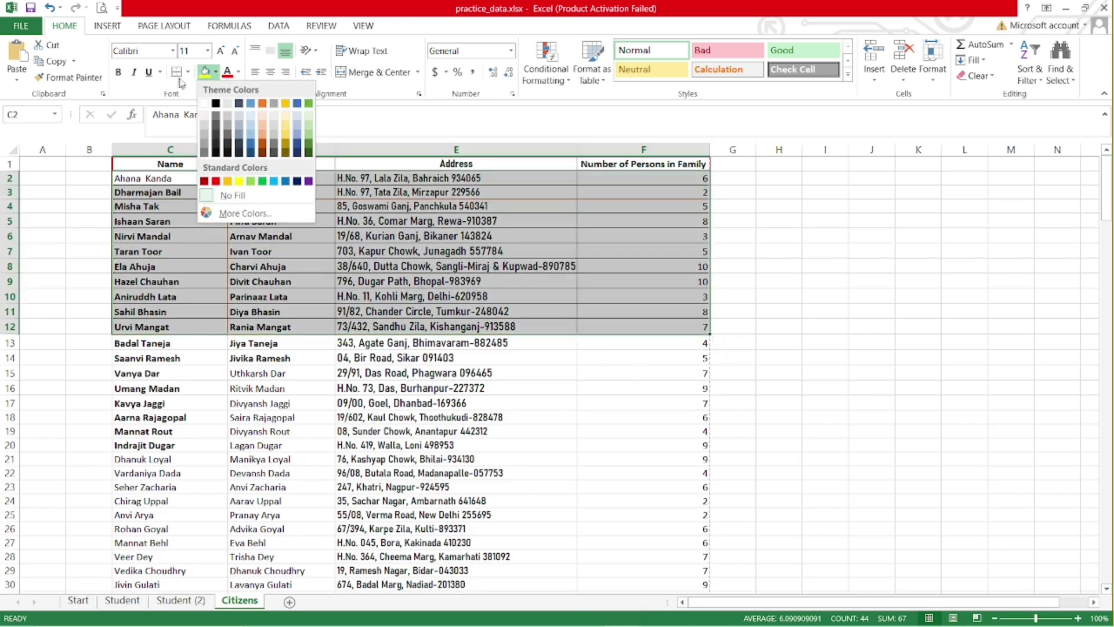
left_click(188, 72)
mouse_move(217, 399)
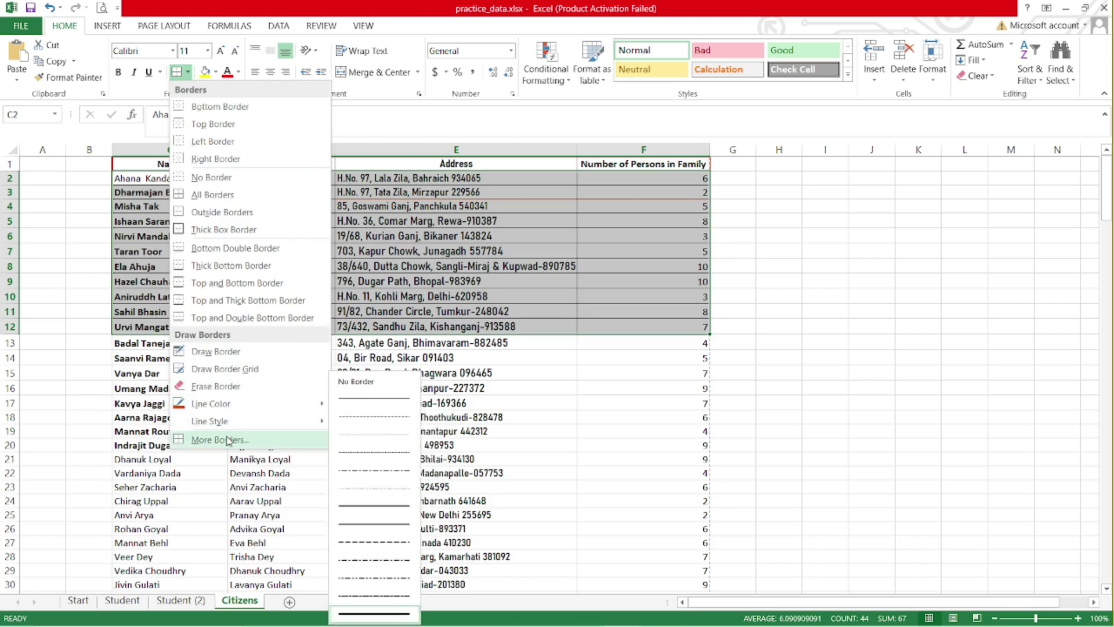
left_click(235, 230)
- Apply the same thick box border around the range C3:F10 and check it in print preview
left_click_drag(148, 193, 666, 302)
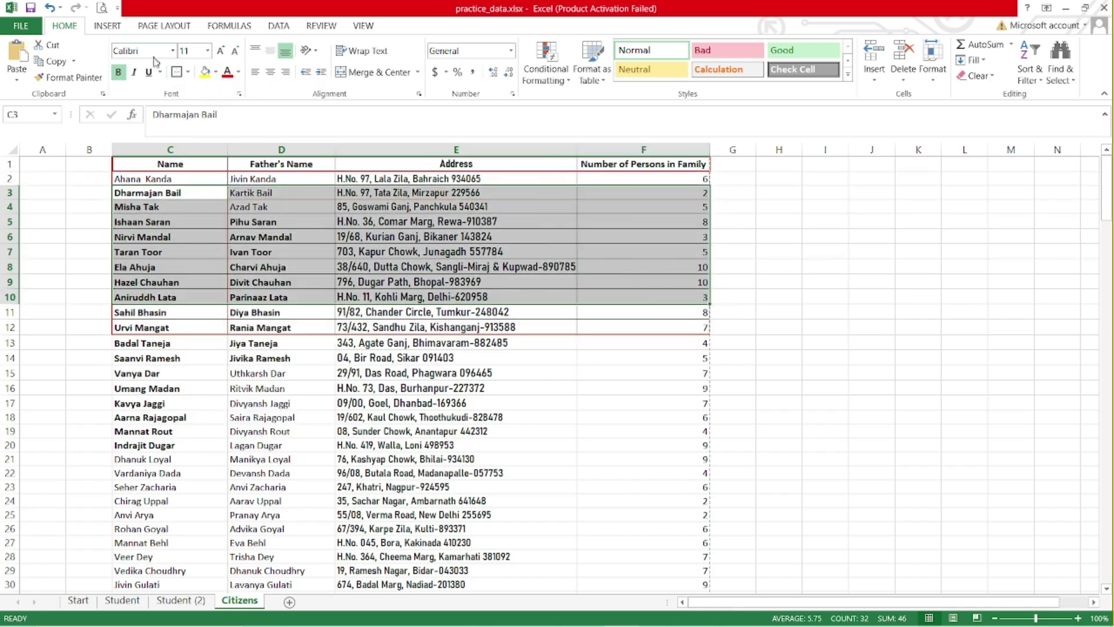
left_click(175, 74)
left_click(214, 418)
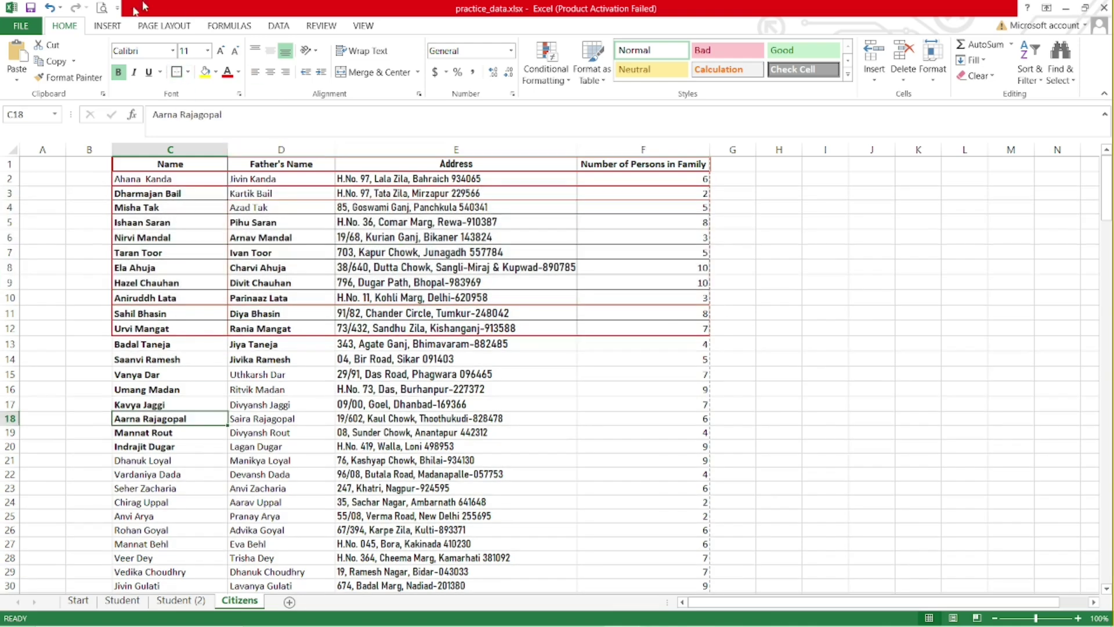
left_click(103, 9)
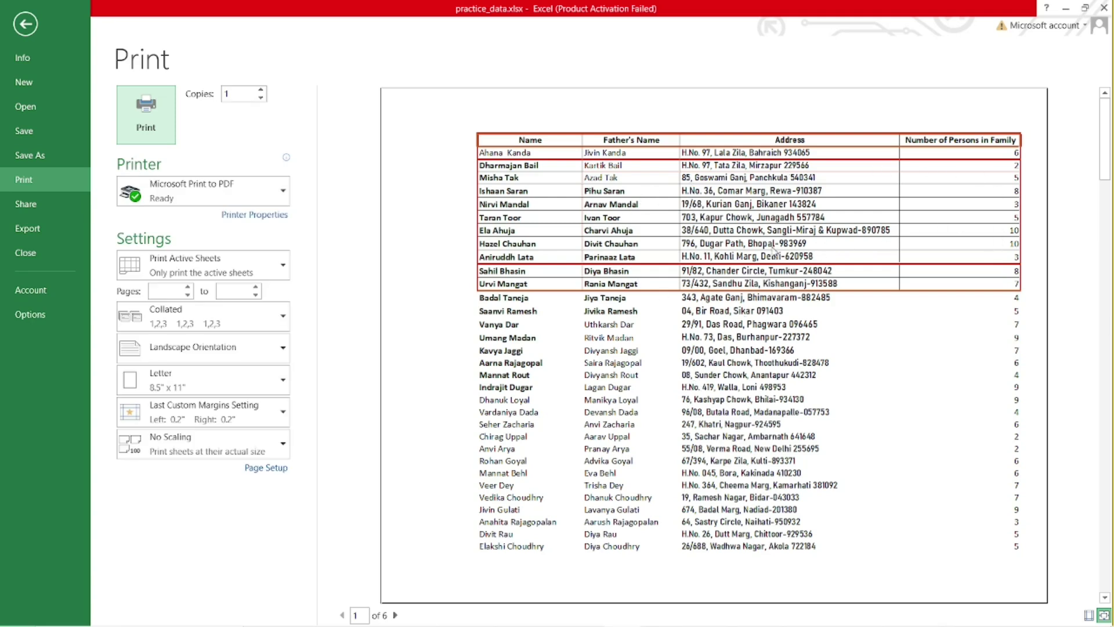
key("Escape")
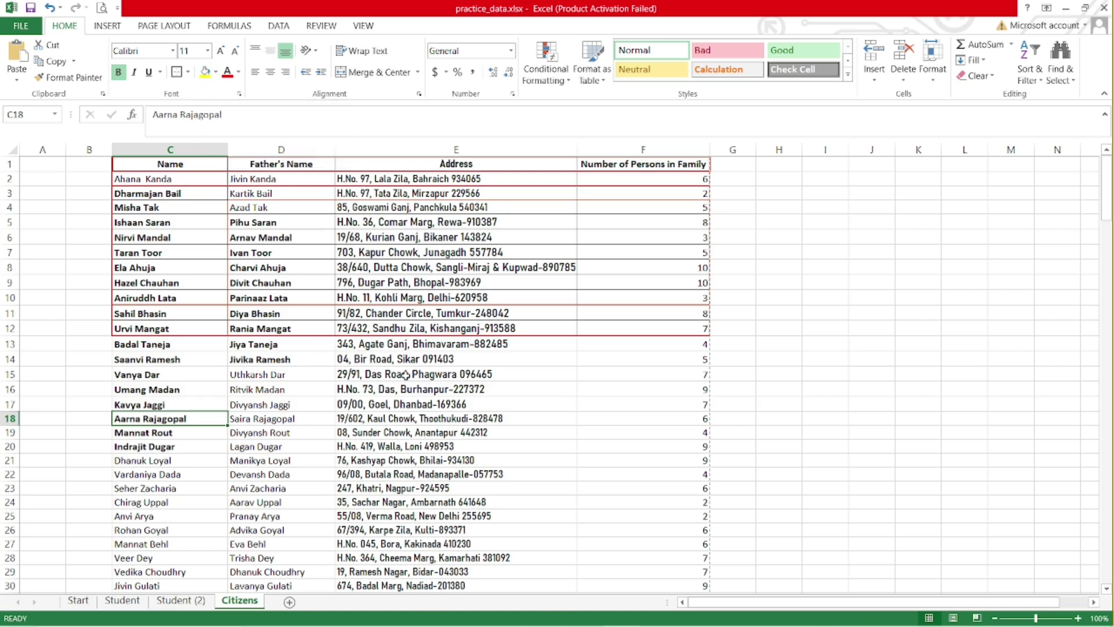
- Set the font color of the addresses in E15:E19 to light gold and check them in print preview
left_click(407, 404)
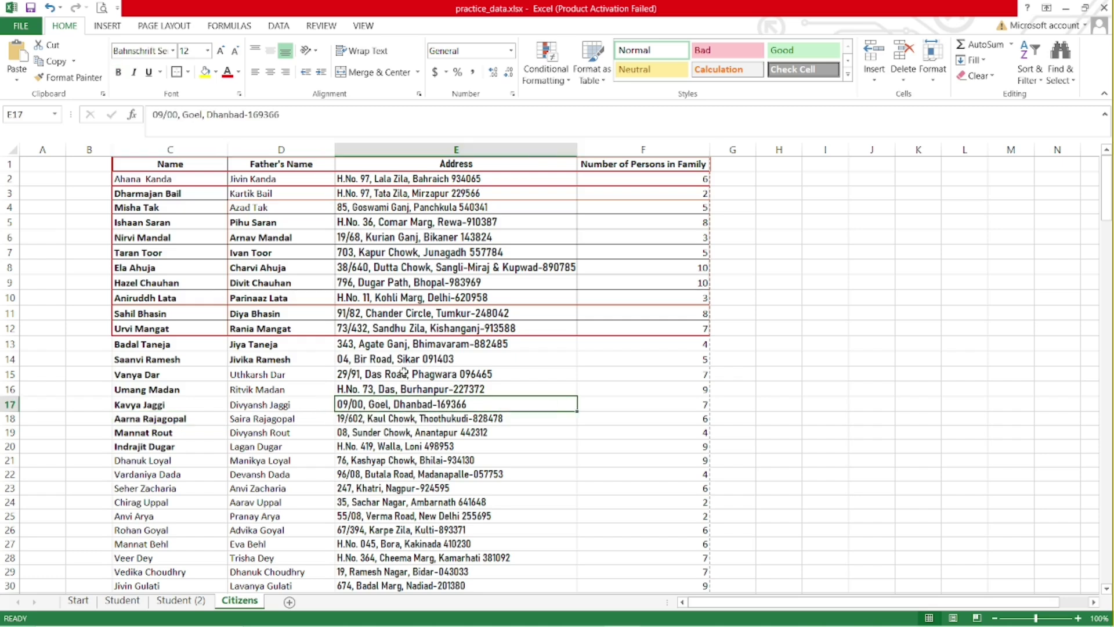
left_click_drag(404, 373, 411, 421)
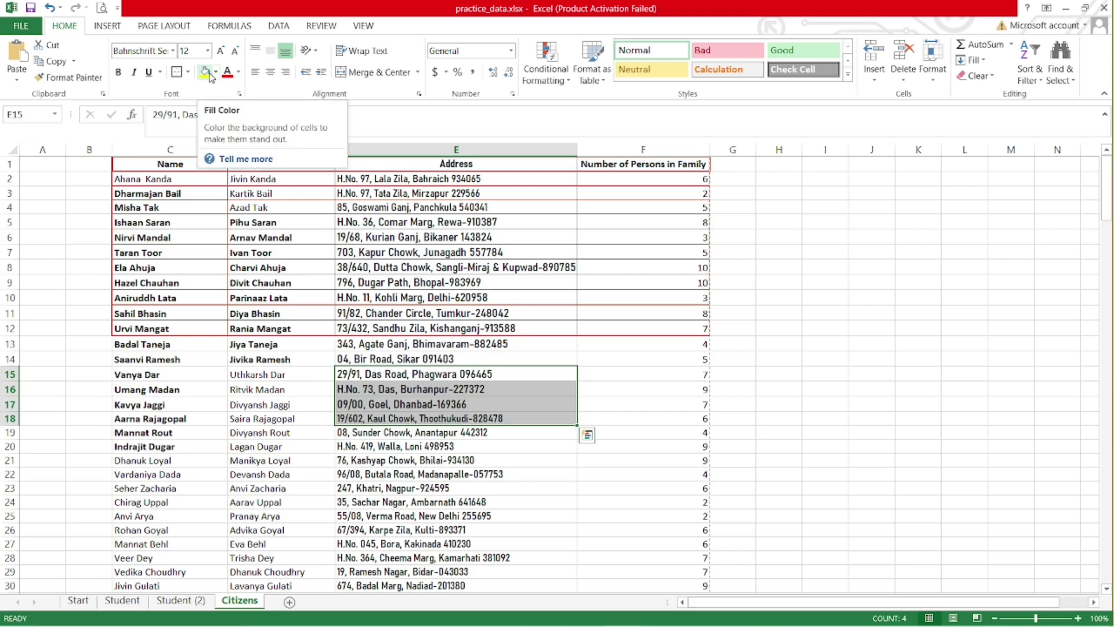
left_click(402, 389)
left_click_drag(428, 374, 432, 432)
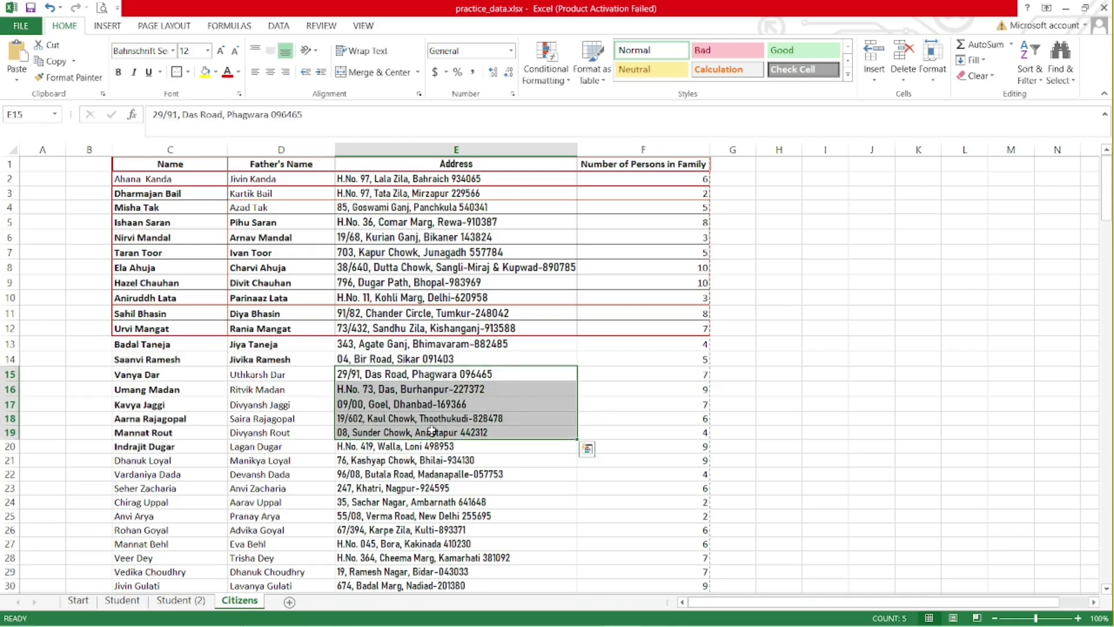
left_click(239, 75)
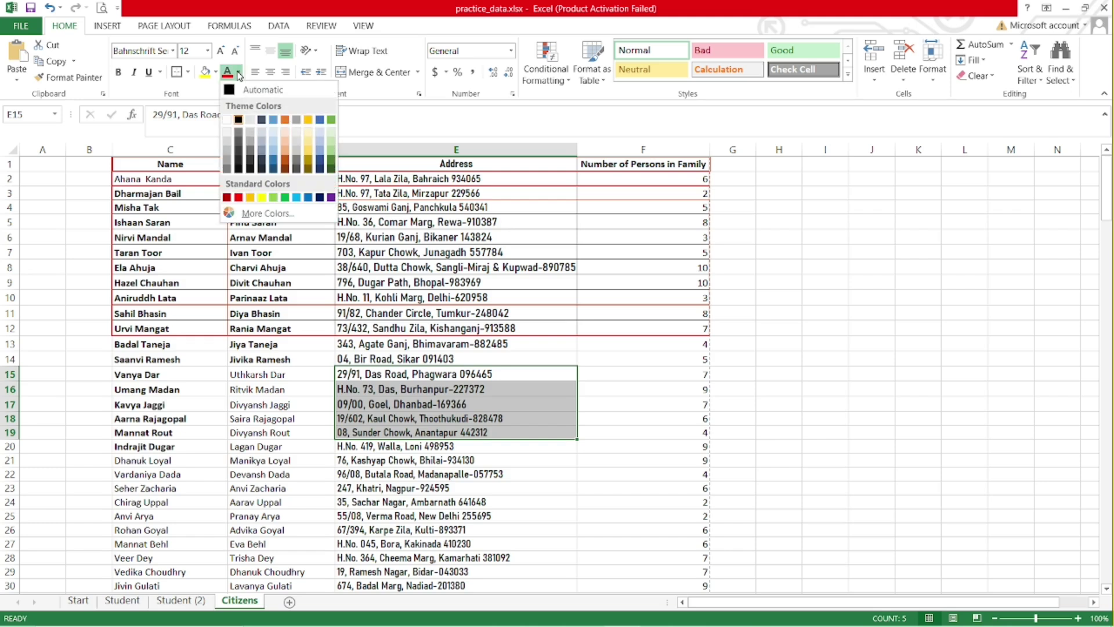
left_click(308, 155)
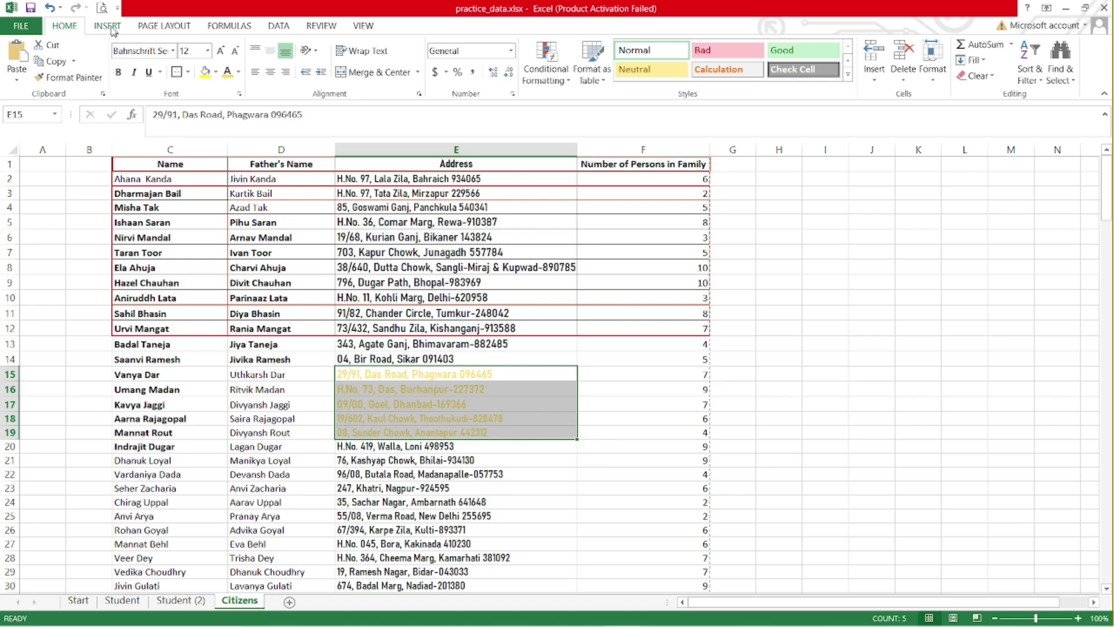
key("ctrl+p")
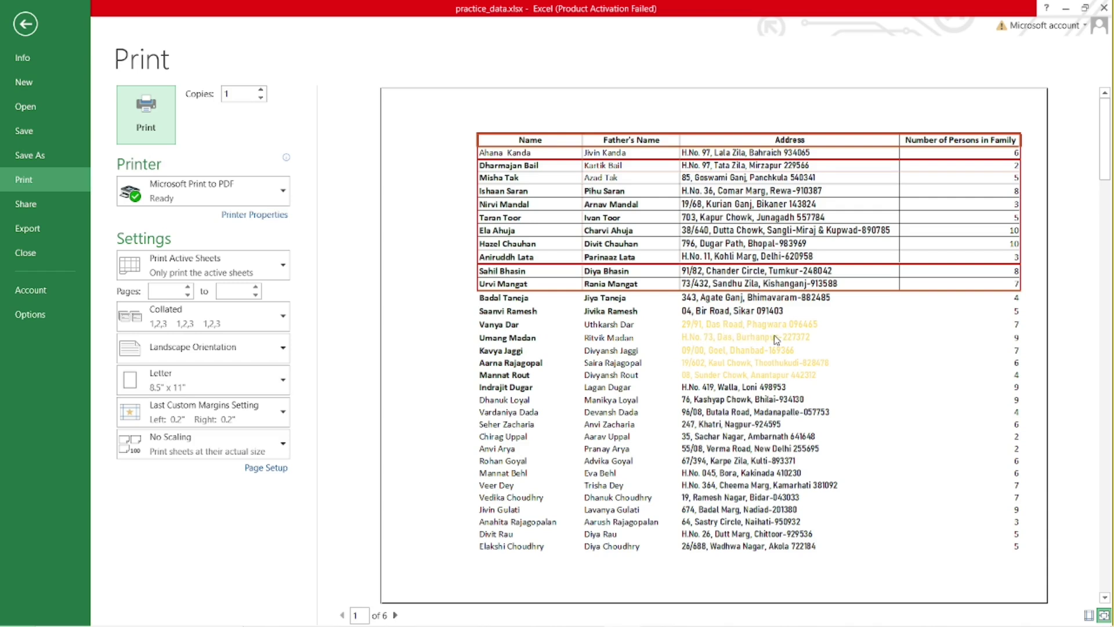
key("Escape")
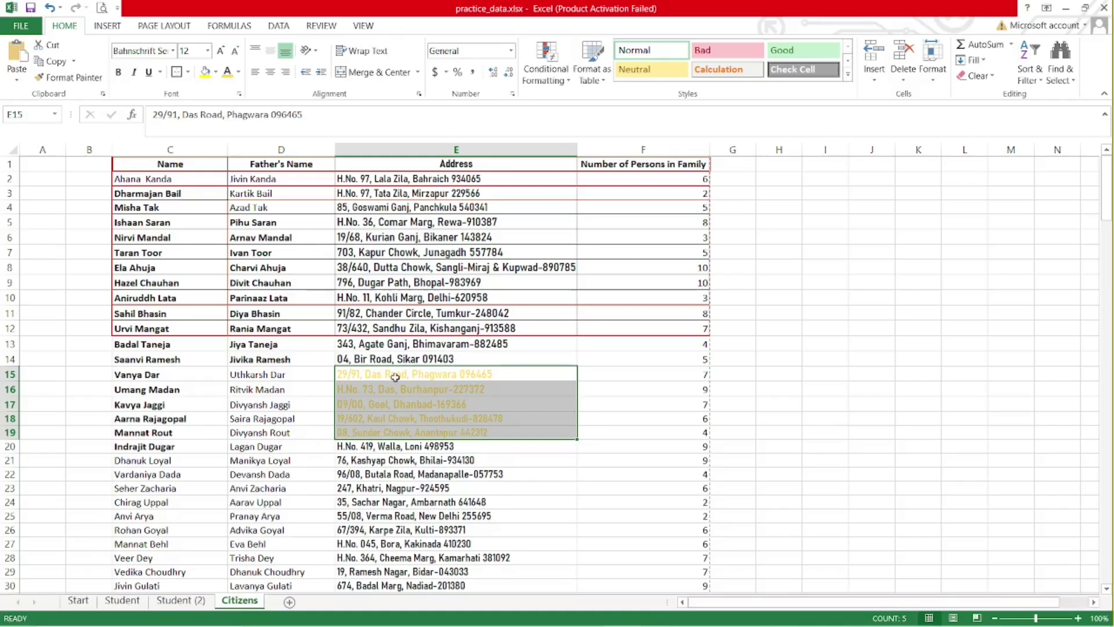
- Fill the cells E15:E19 with a darker shade of the blue theme color and check the fill in print preview
left_click(216, 72)
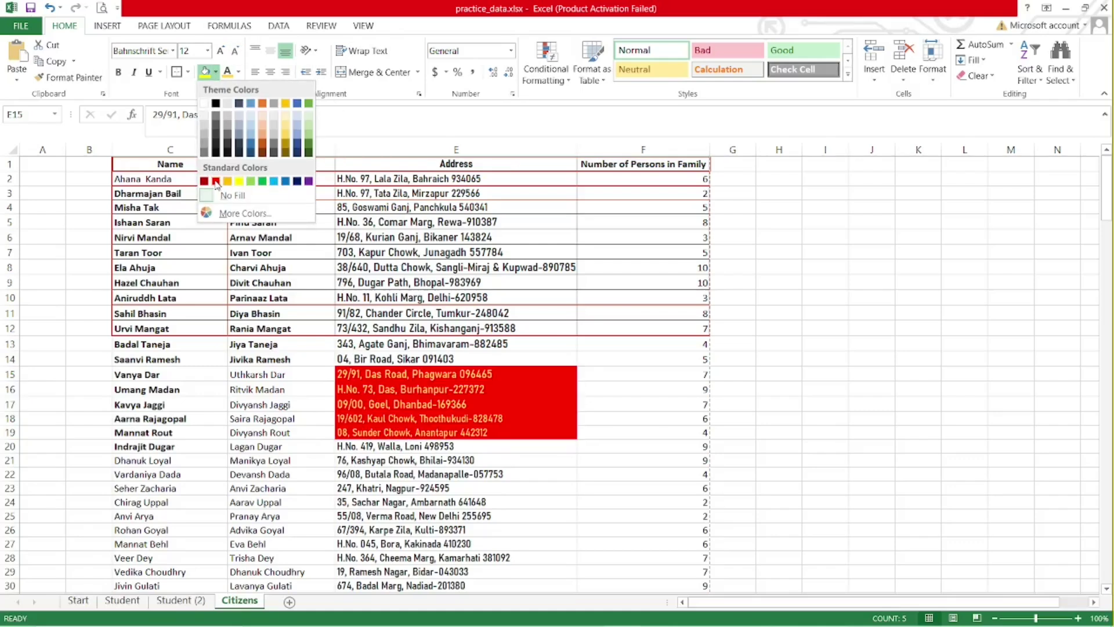
left_click(251, 149)
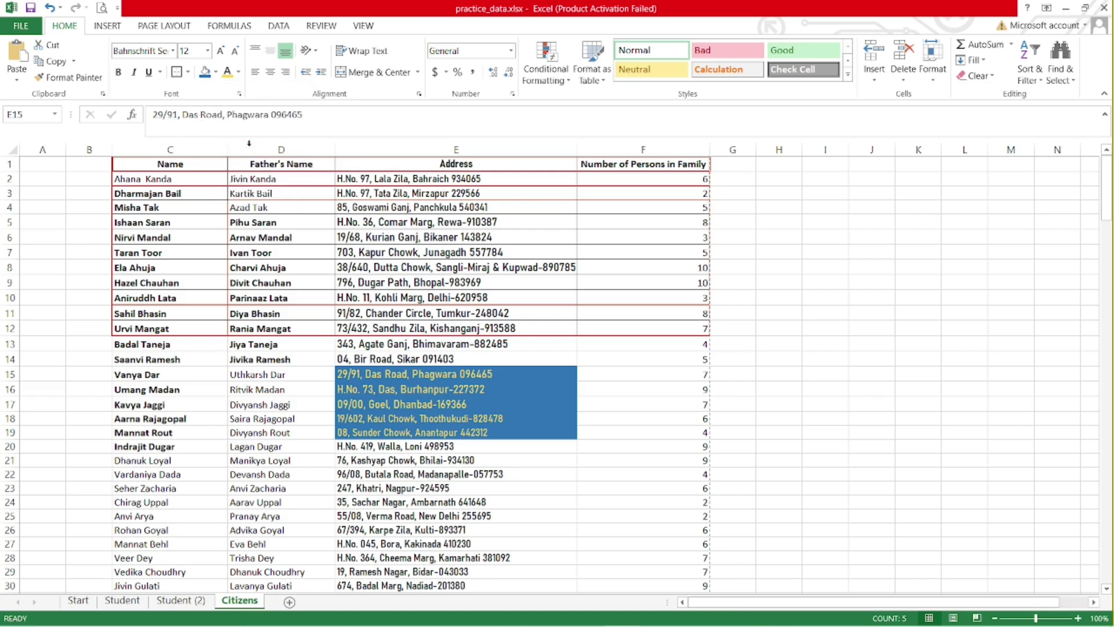
left_click(102, 8)
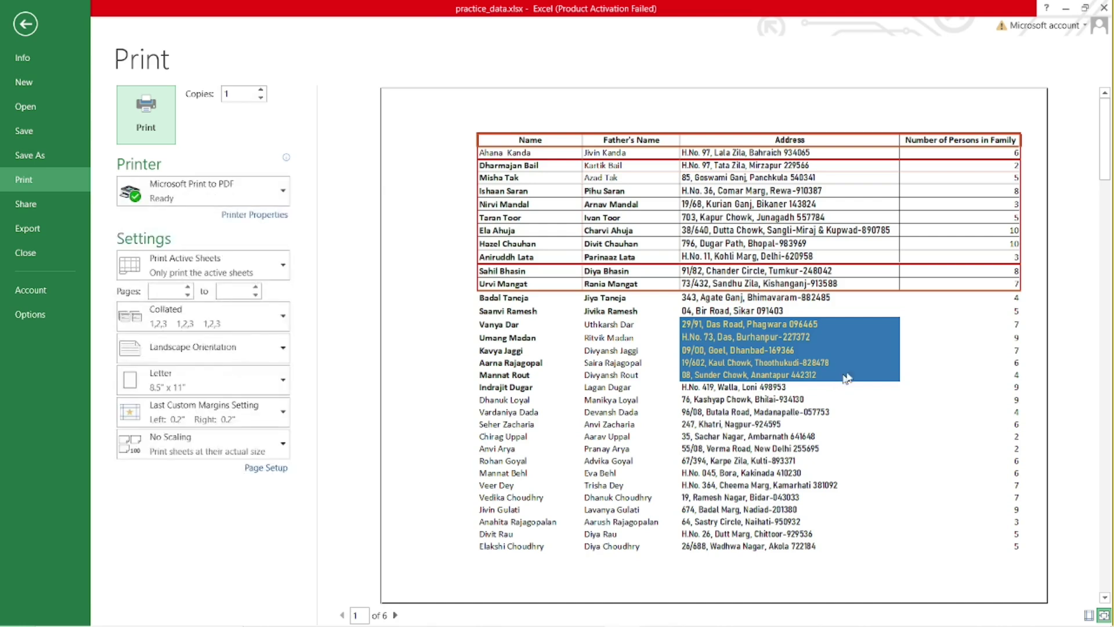
key("Escape")
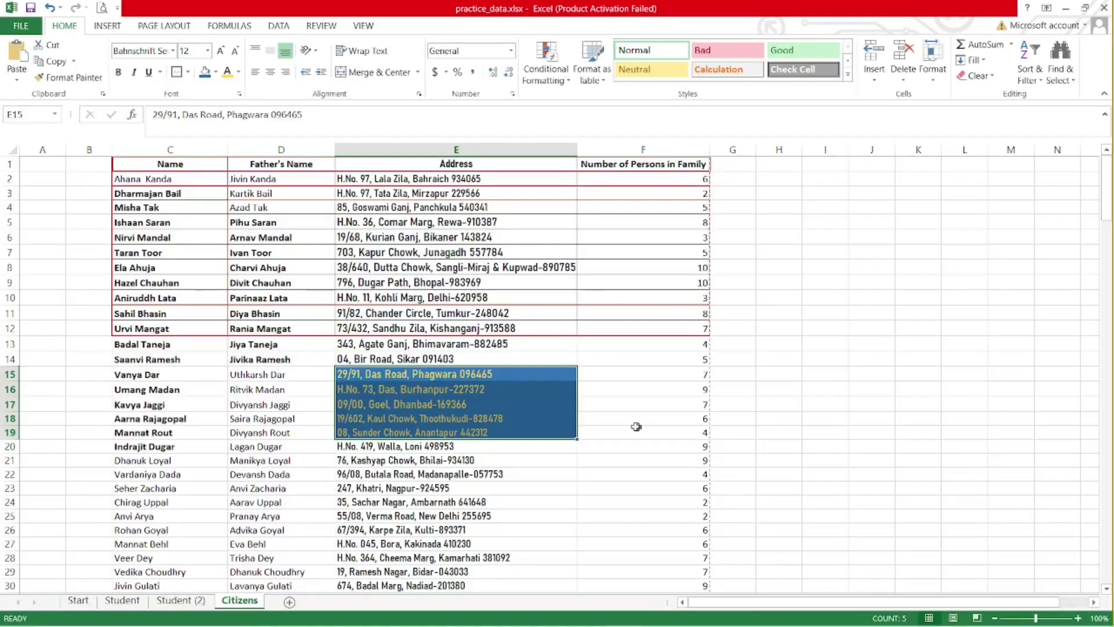
- Apply the strikethrough font effect to cell F16 and to the address in cell E15
left_click(641, 390)
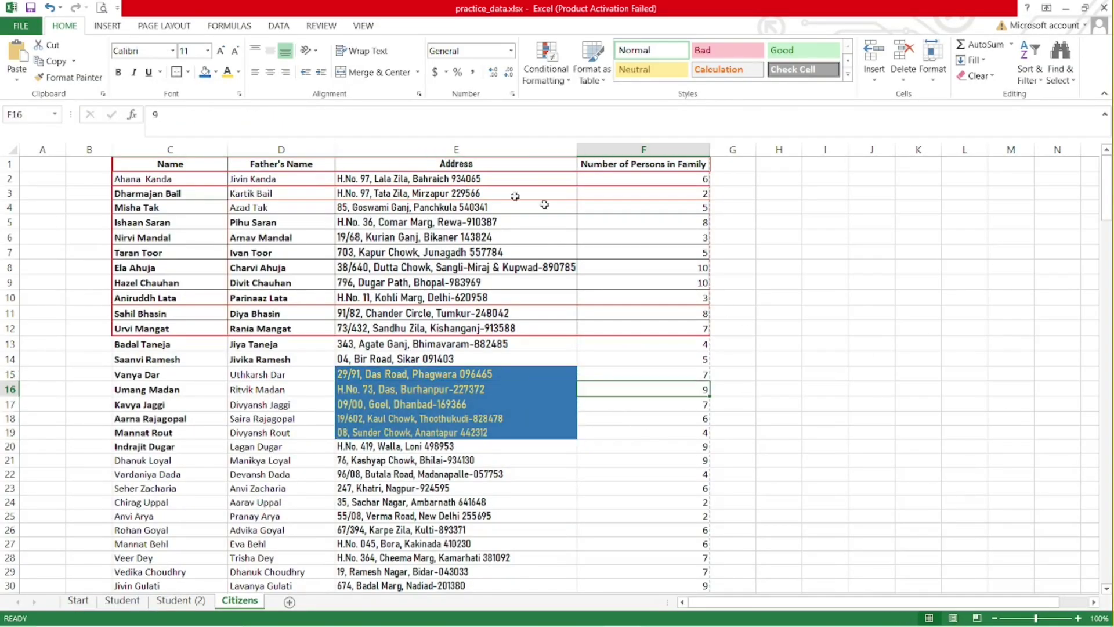
left_click(239, 94)
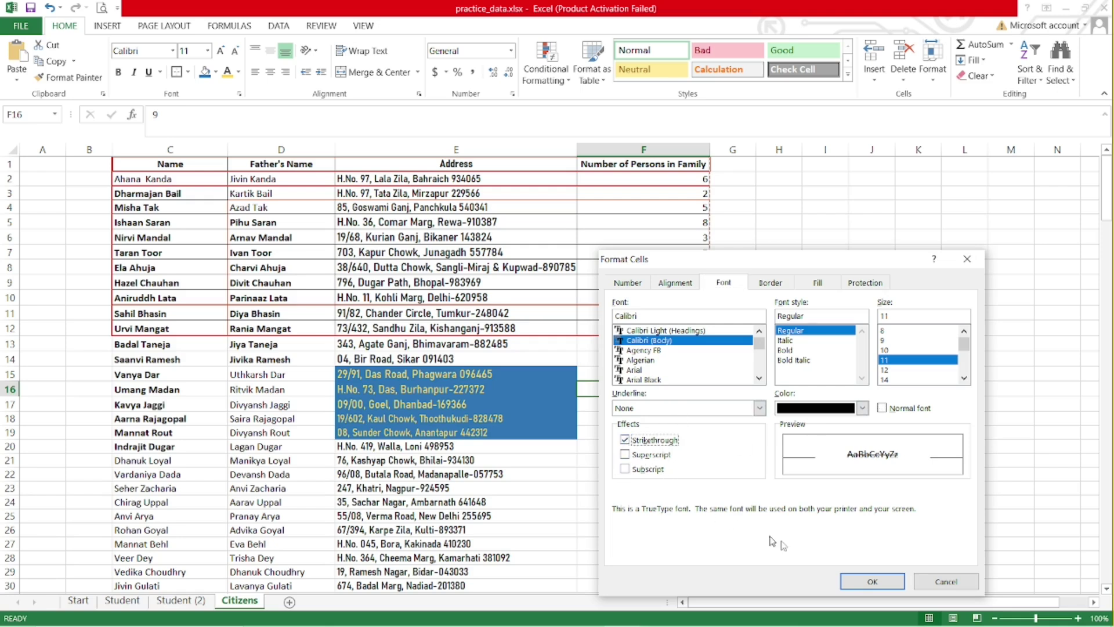
left_click(861, 580)
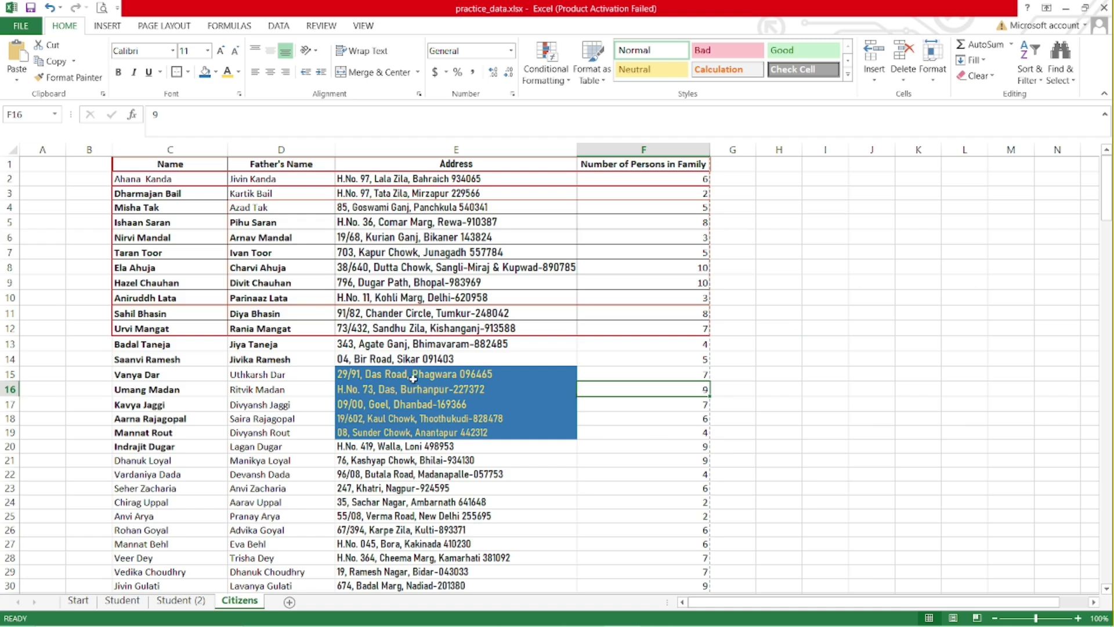
left_click(238, 93)
left_click(626, 440)
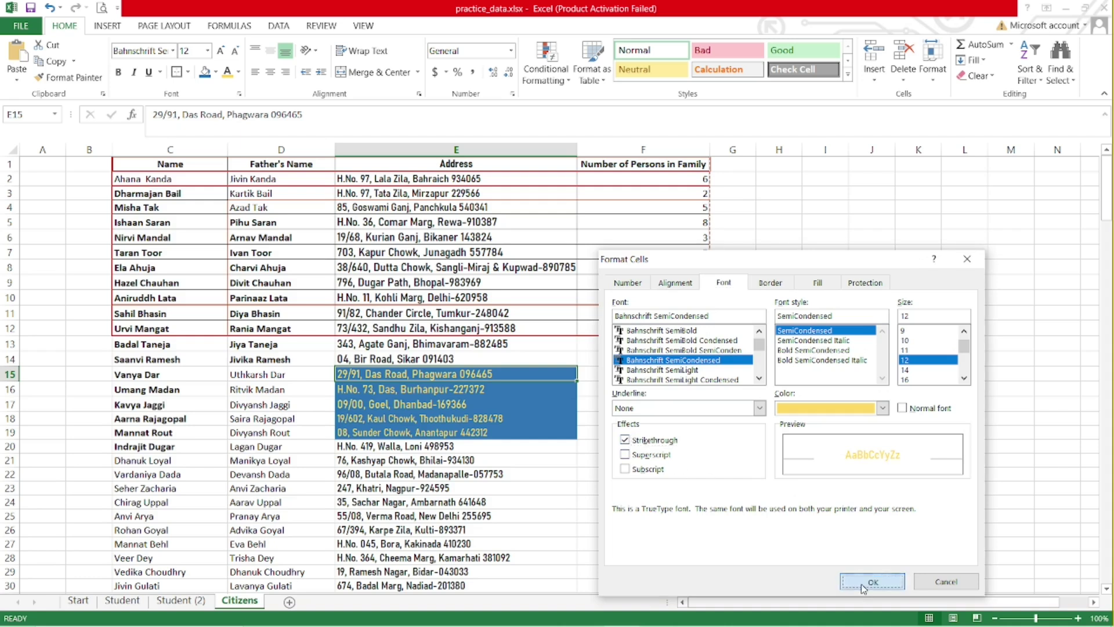
left_click(860, 582)
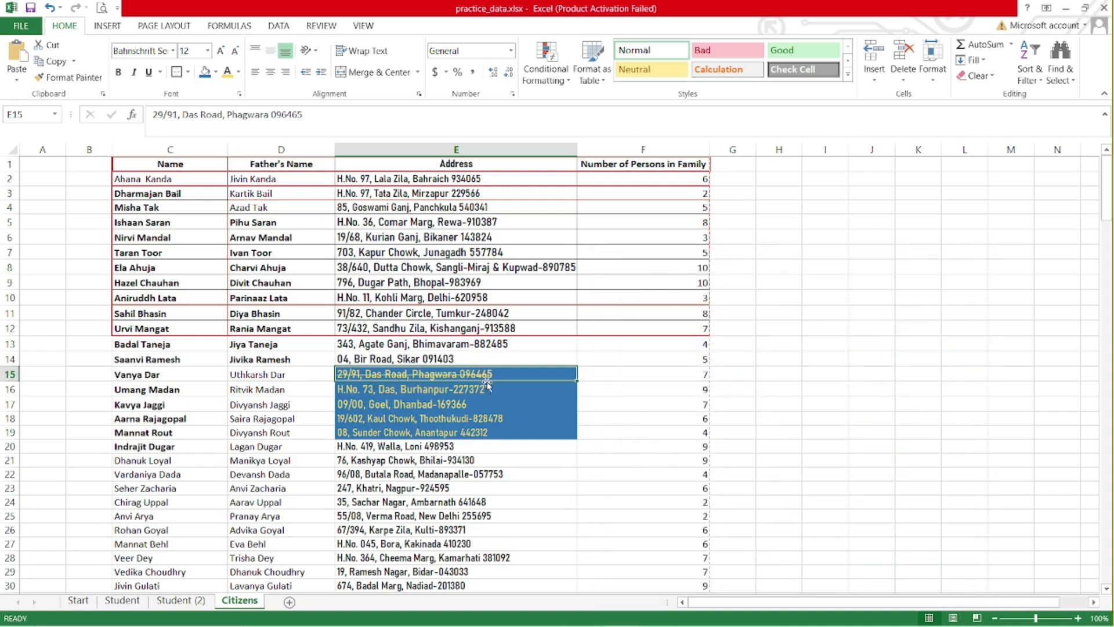
- Remove the strikethrough from the address in cell E15 and format it as superscript
left_click(239, 94)
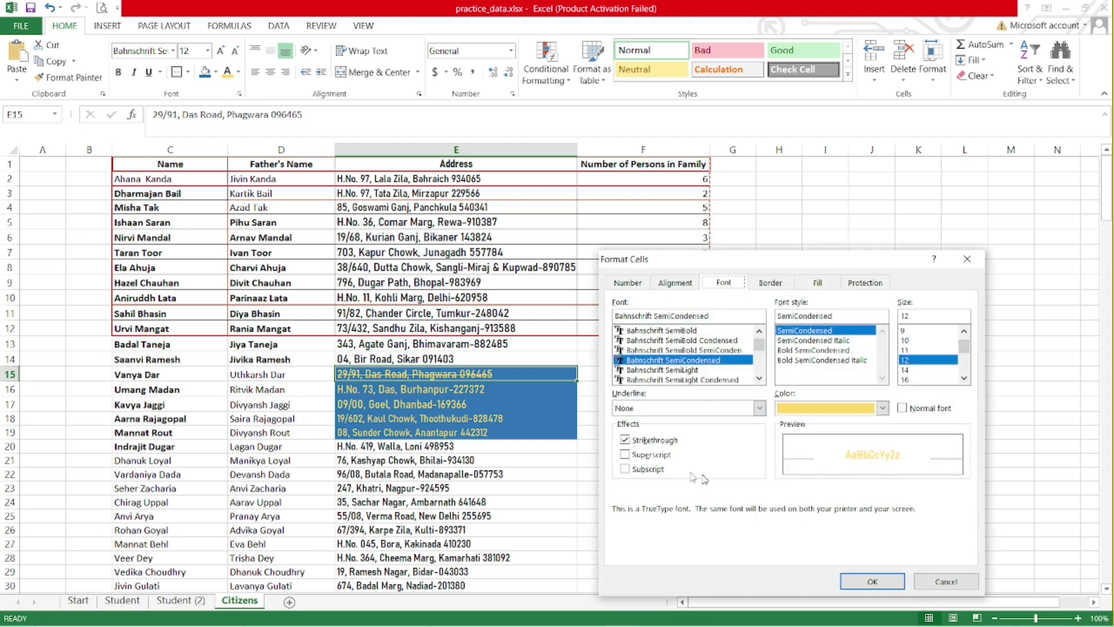
left_click(625, 440)
left_click(626, 455)
left_click(869, 580)
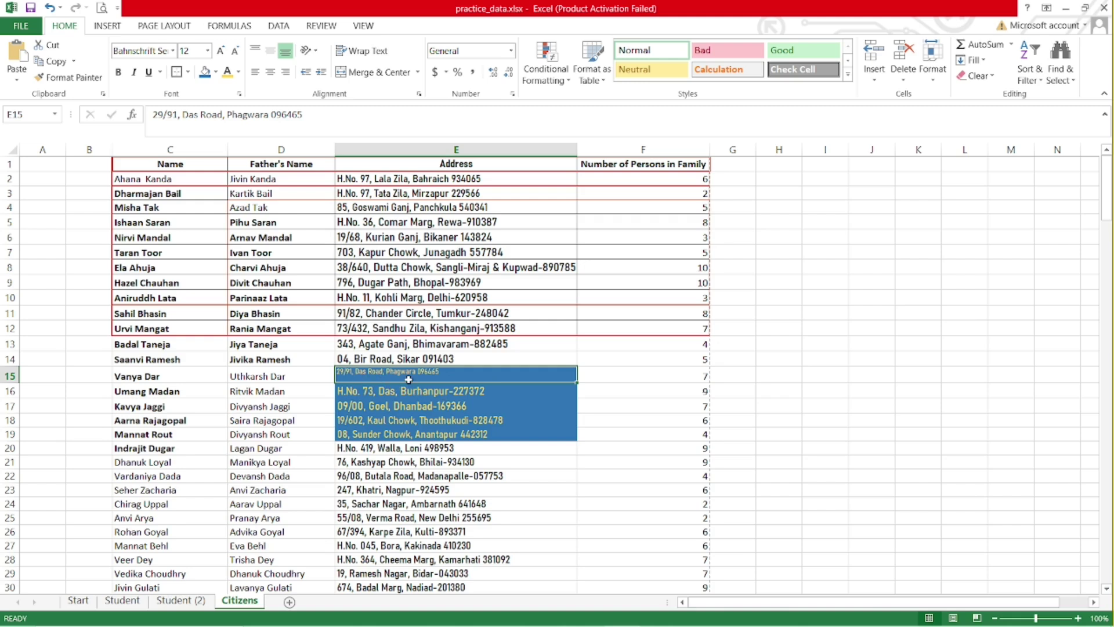
- Open the Format Cells font settings for cell E15
left_click(239, 94)
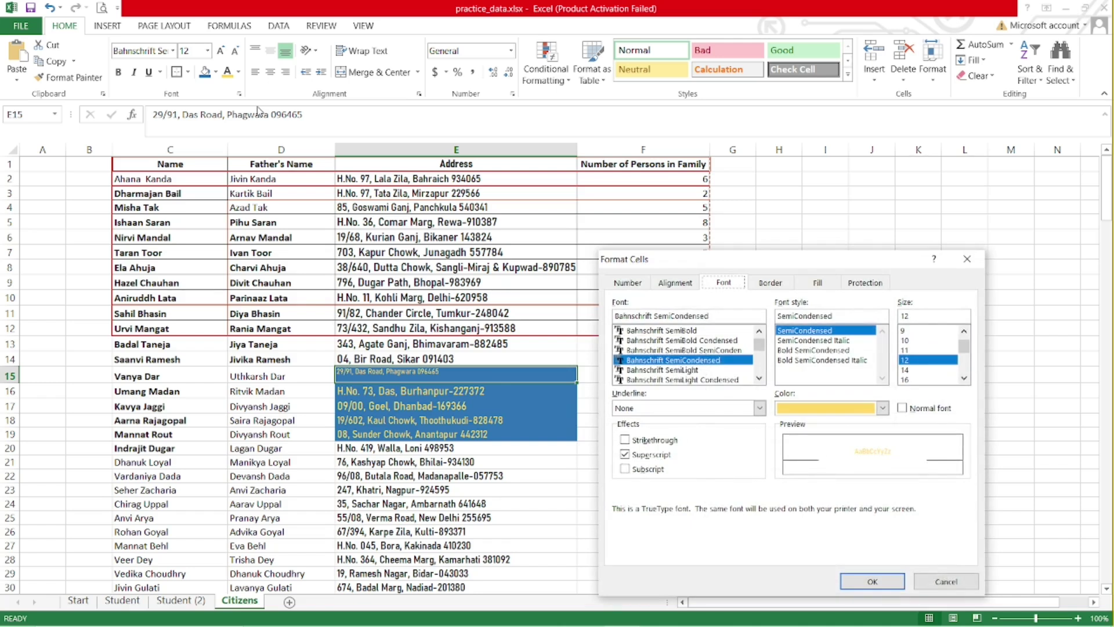